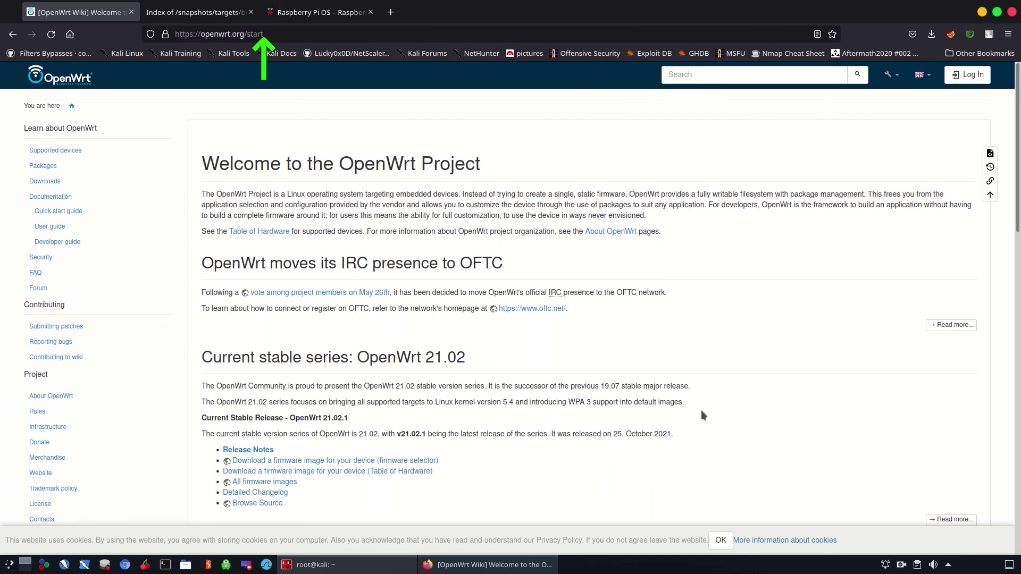
Scroll down the OpenWrt start page, then go back to the Table of Hardware page
scroll(702, 414, down, 10)
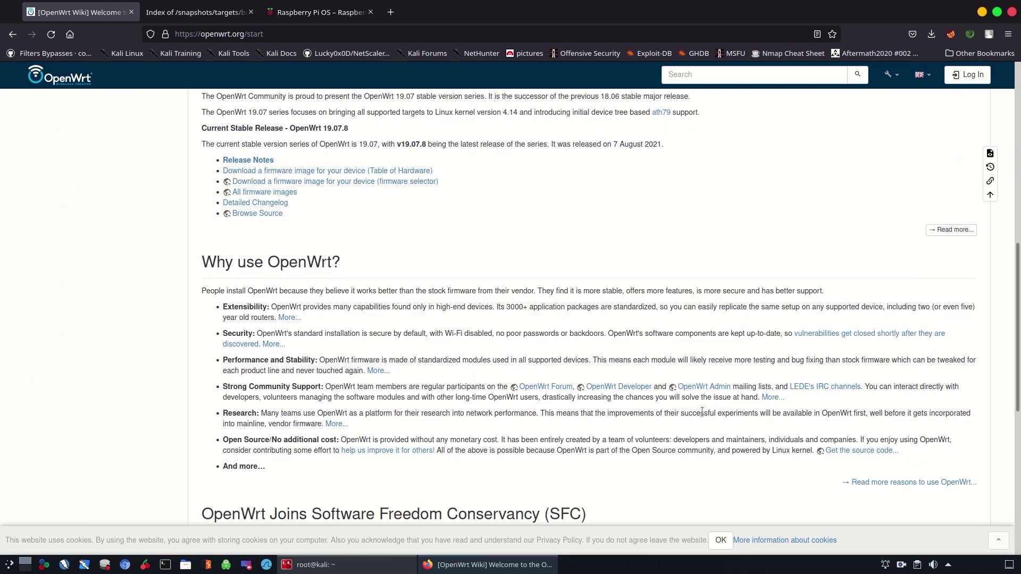
scroll(702, 412, down, 3)
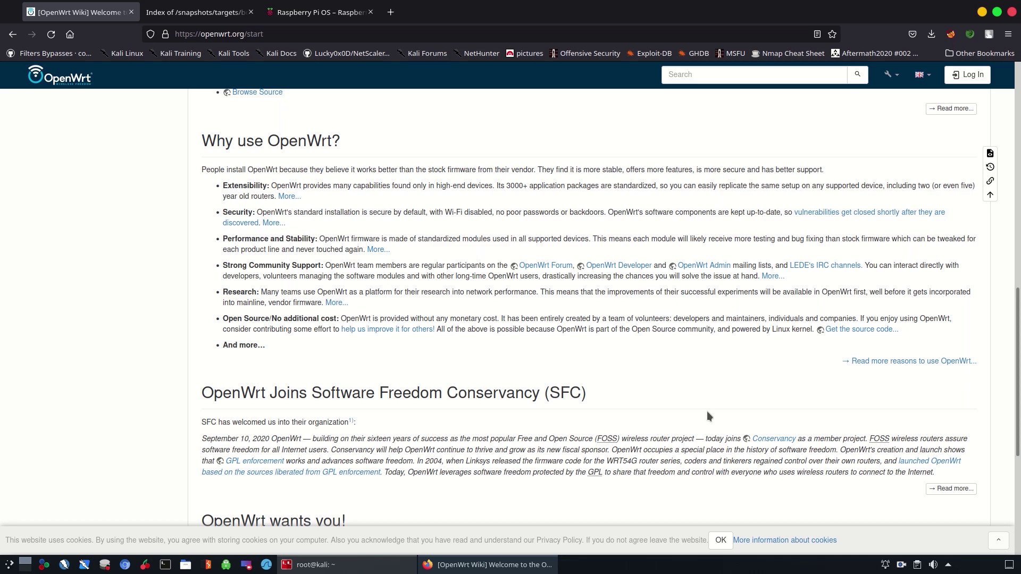
key(alt+Left)
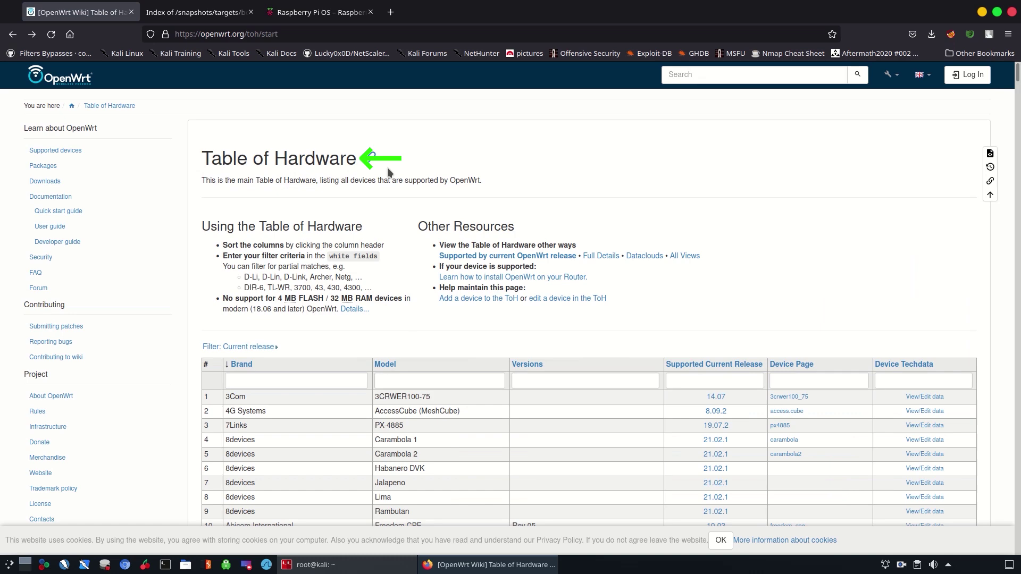
Scroll the Table of Hardware to its last entry, then switch to the bcm27xx/bcm2711 snapshots tab
scroll(389, 171, down, 3)
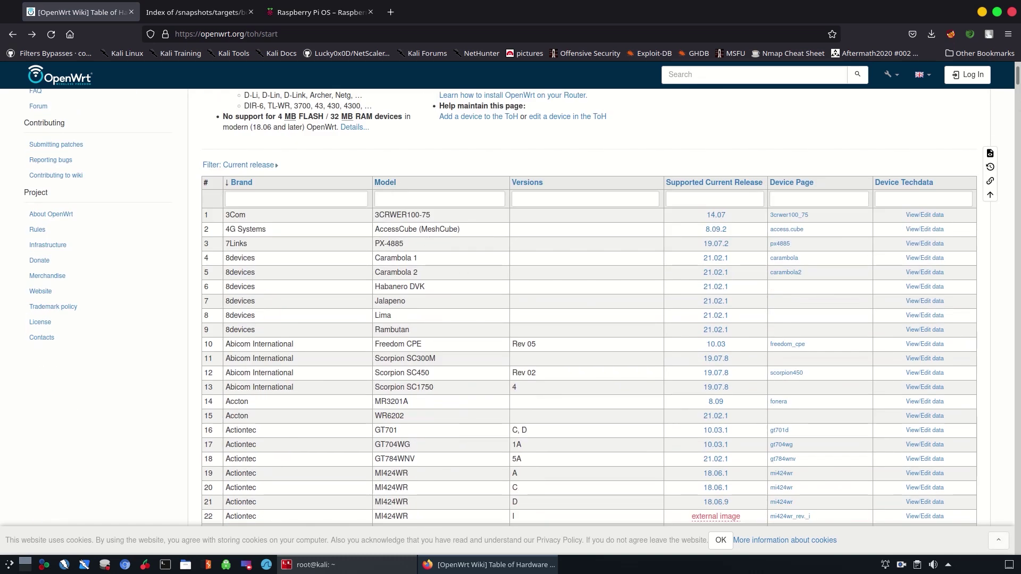
drag(1016, 91, 1016, 545)
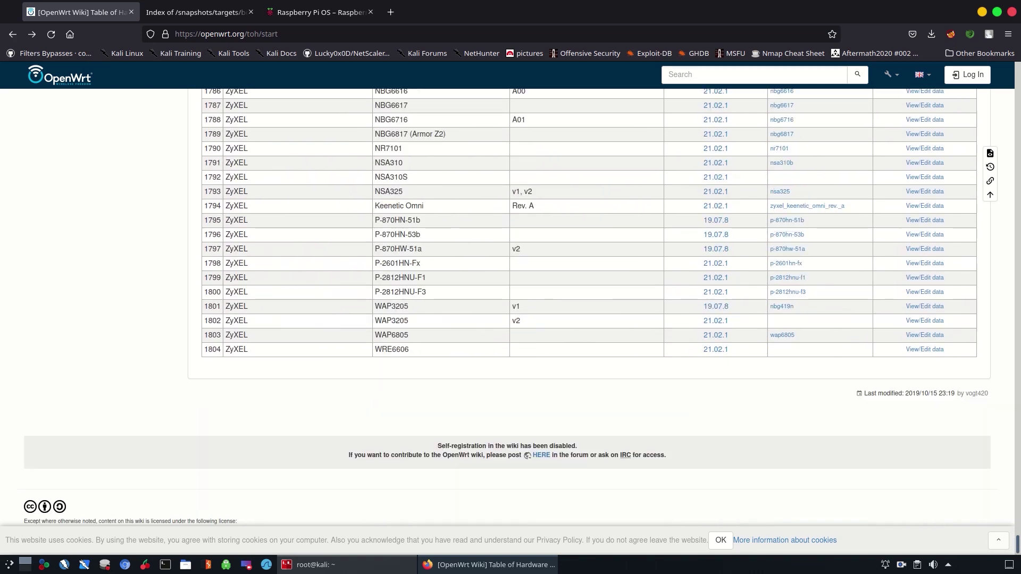
key(ctrl+Tab)
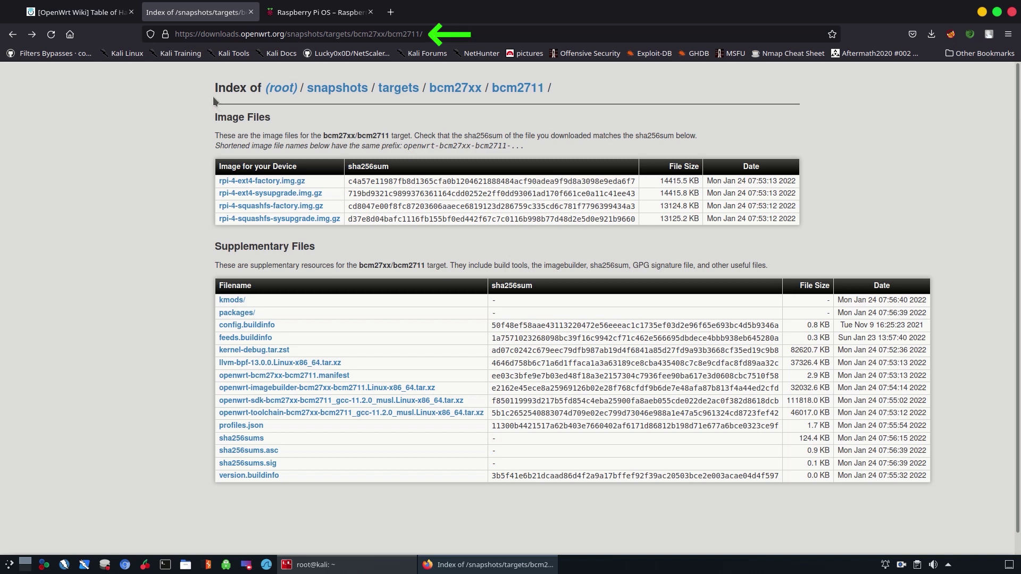
Download and save rpi-4-ext4-factory.img.gz, then move to the Raspberry Pi software page
click(288, 182)
click(355, 262)
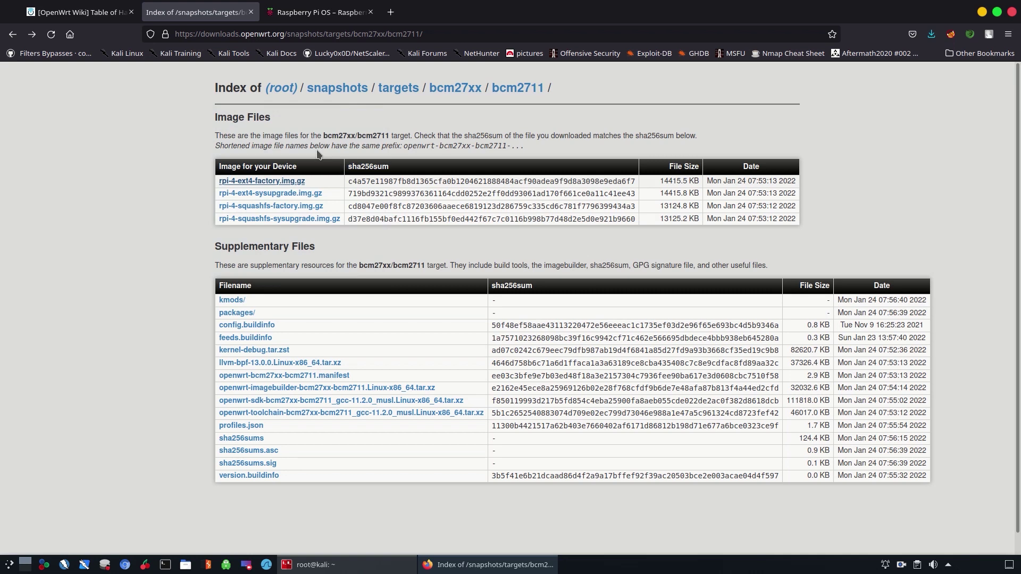
click(319, 12)
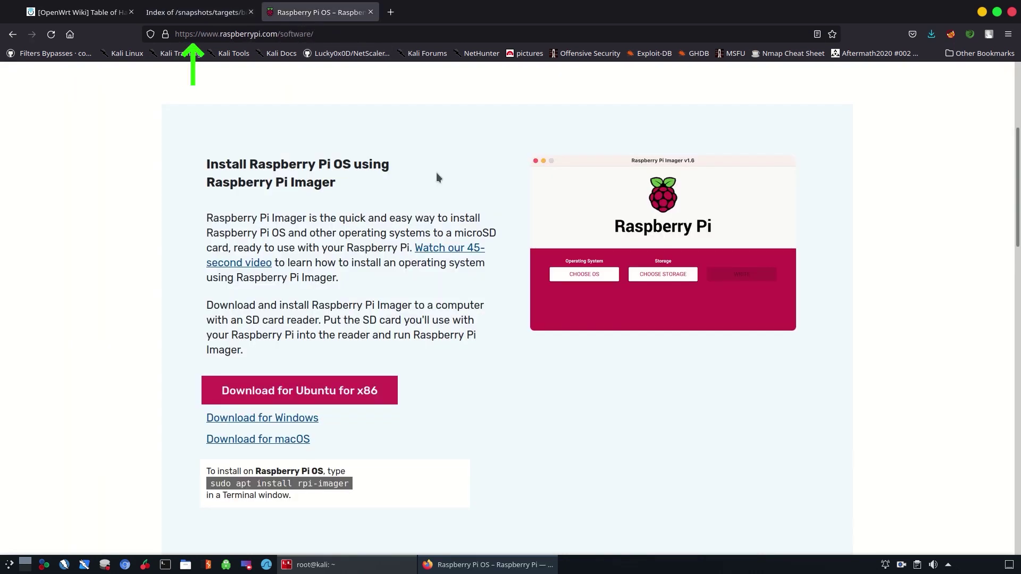
Download and save the Raspberry Pi Imager package for Ubuntu x86 (imager_1.6.2_amd64.deb)
scroll(439, 180, up, 5)
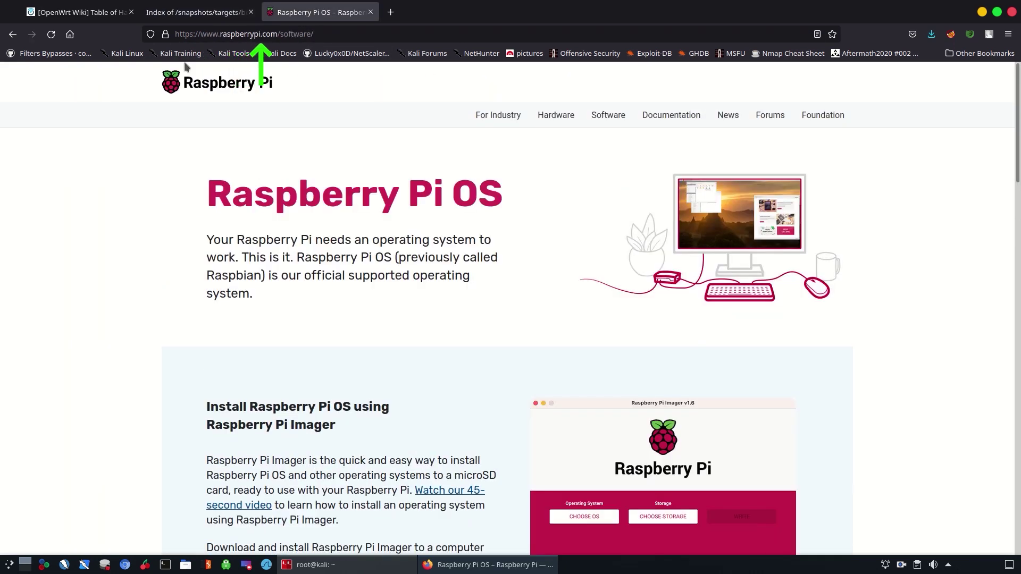
scroll(513, 224, down, 4)
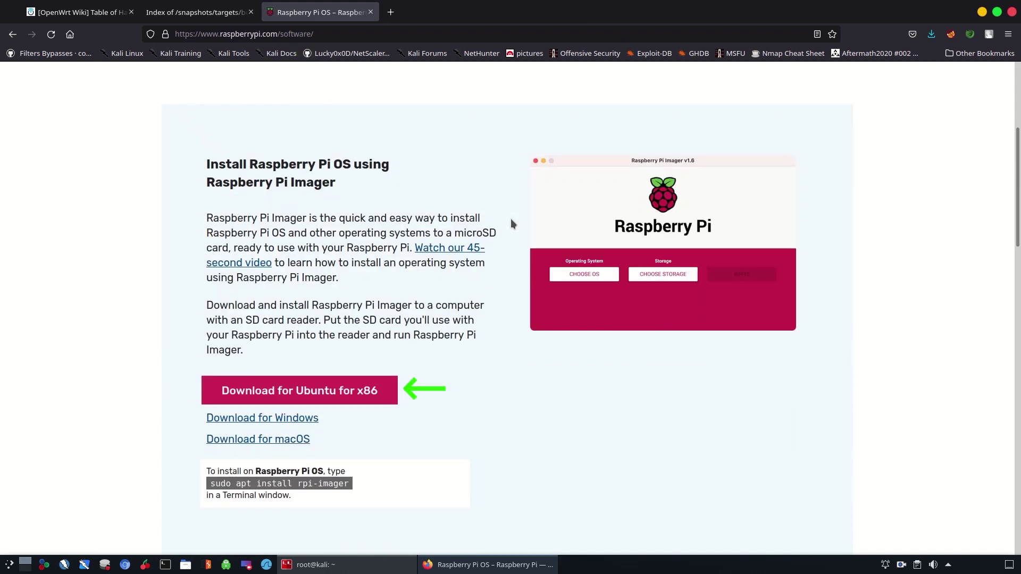
click(344, 401)
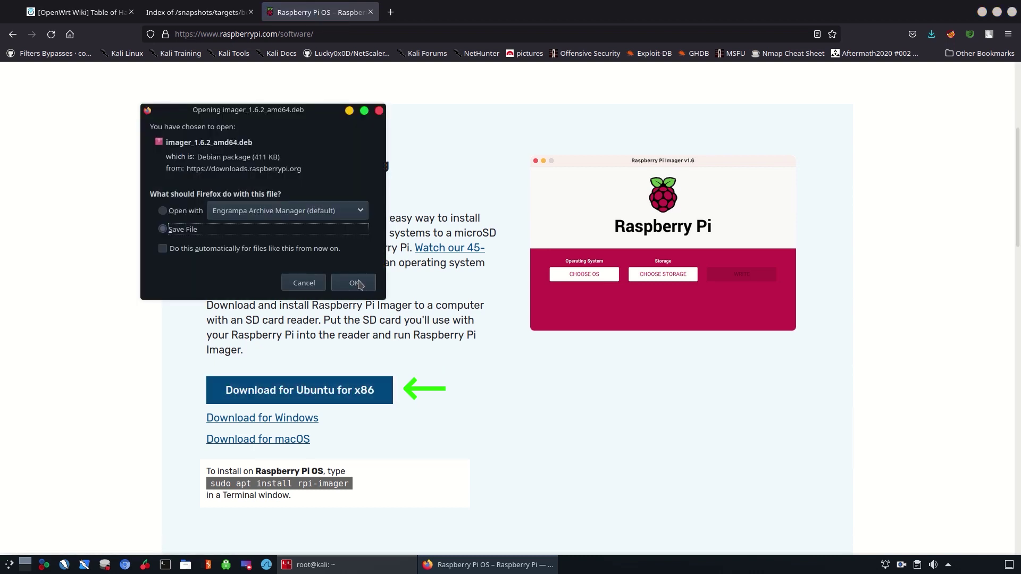
click(355, 283)
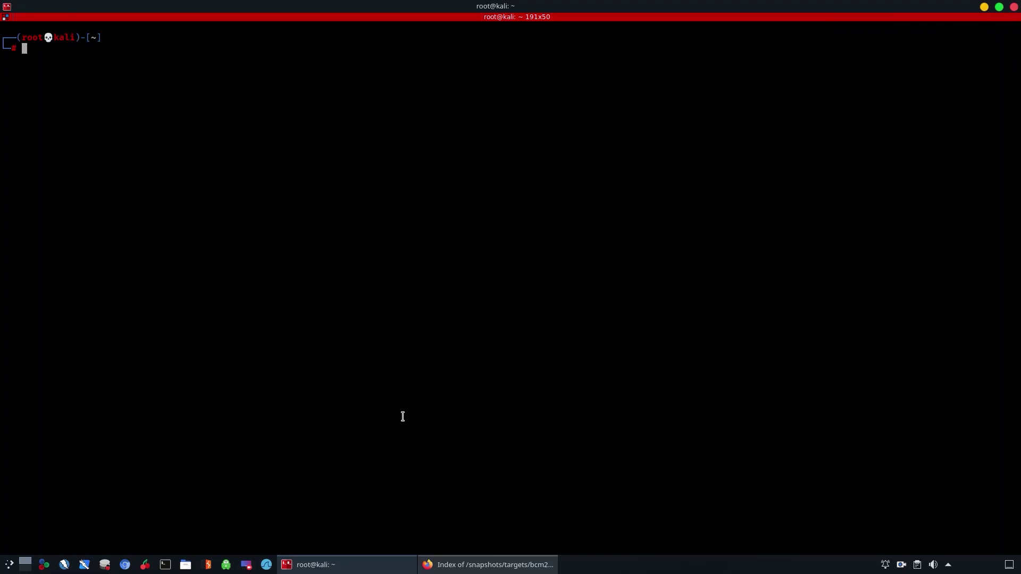
In the terminal, cd into Desktop and list its files
text(cd Desktop)
key(Return)
text(ls)
key(Return)
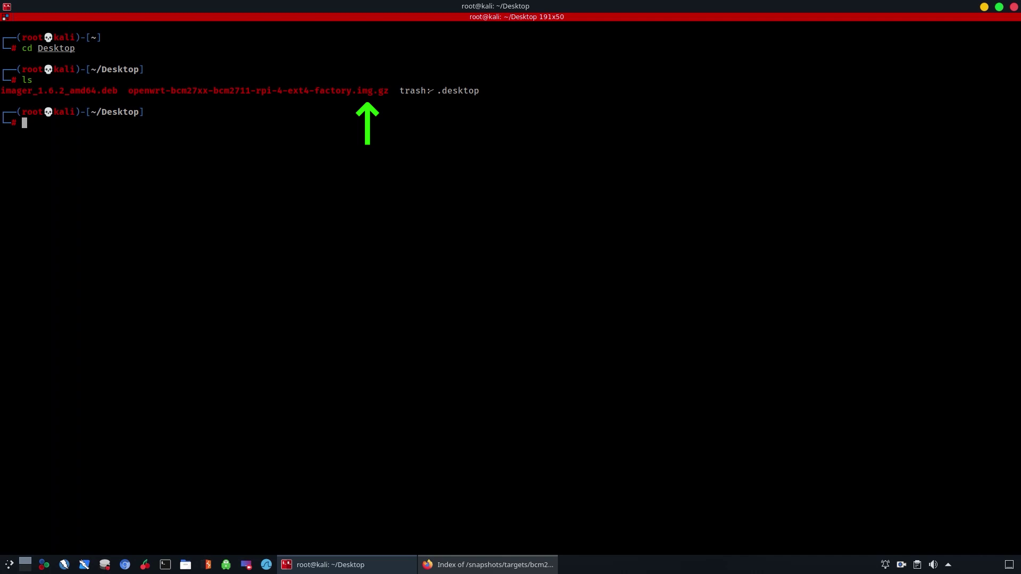
Install imager_1.6.2_amd64.deb with dpkg -i, using Tab completion for the file name
text(dpkg -i in)
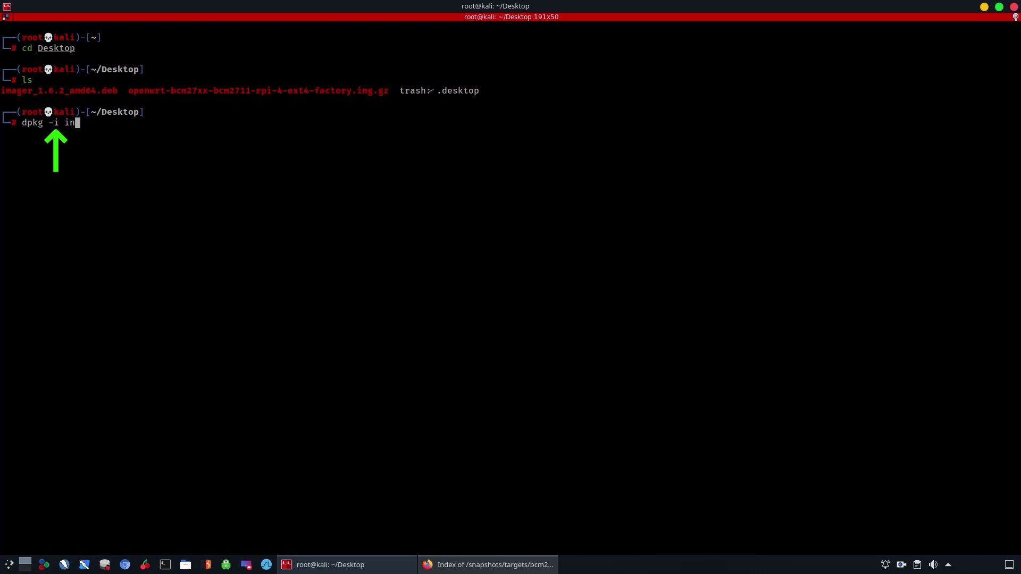
key(BackSpace)
text(m)
key(Tab)
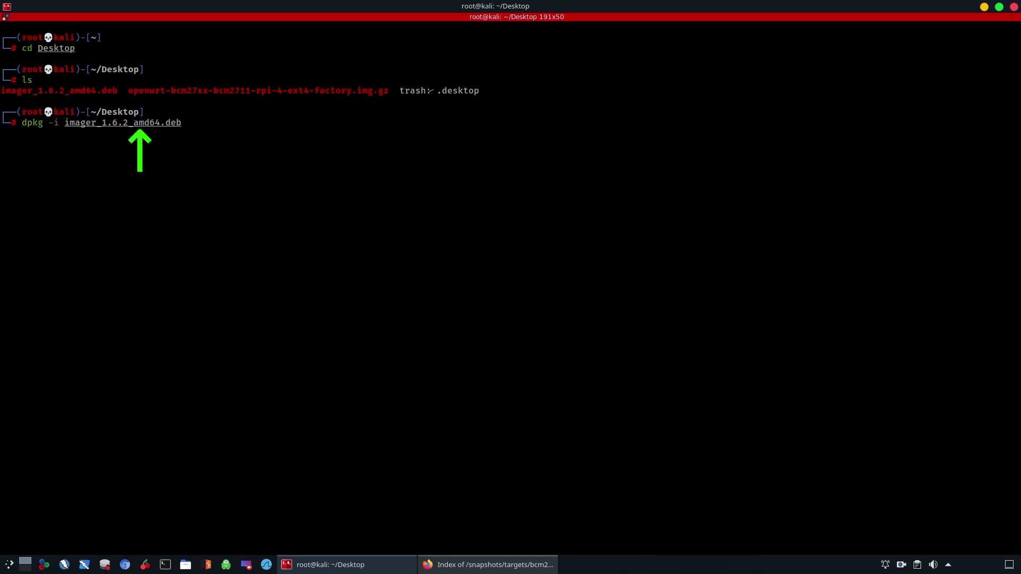
key(Return)
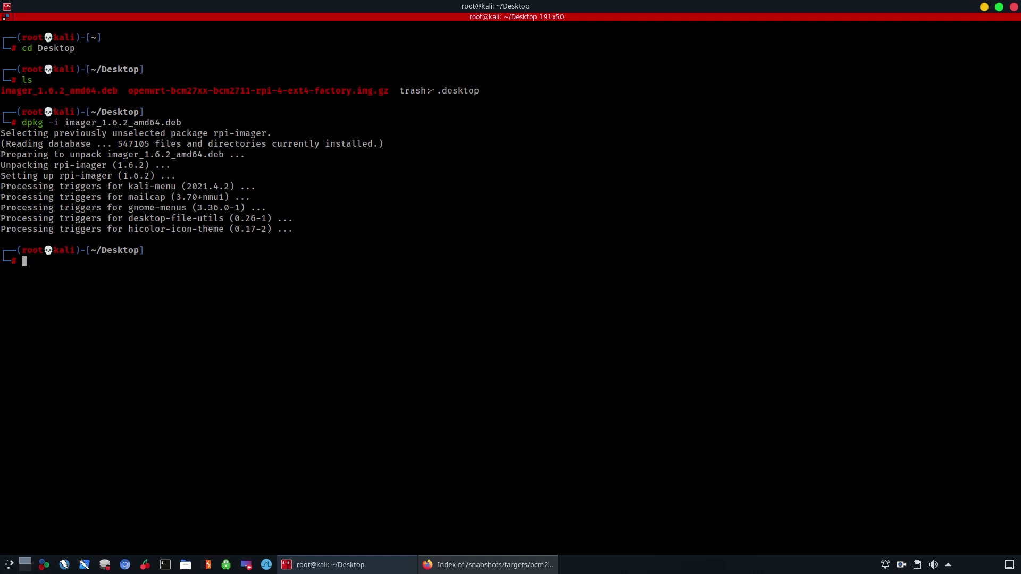
Launch Raspberry Pi Imager by searching 'rasp' in the application launcher
click(2, 567)
text(rasp)
key(Return)
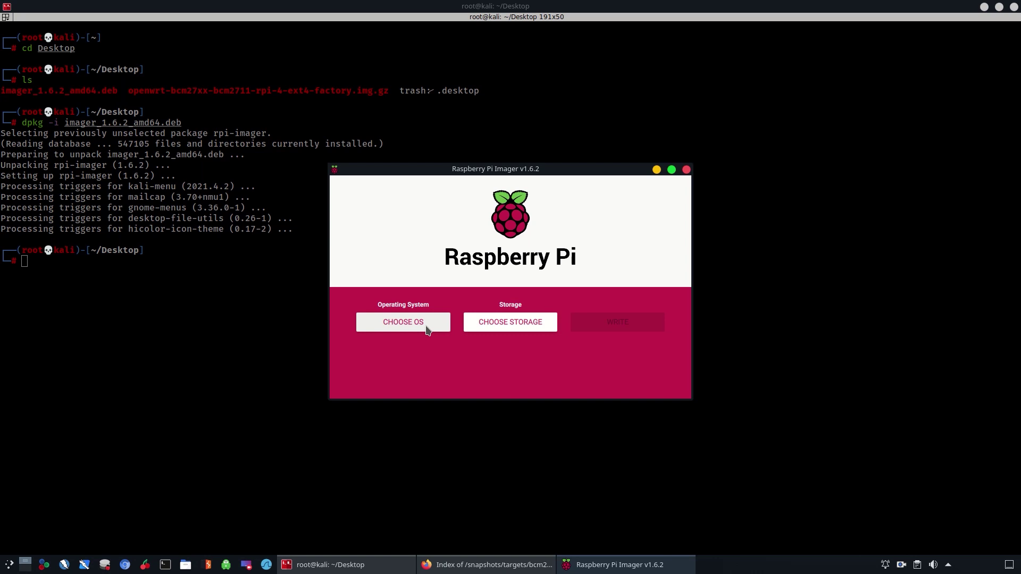
Choose the OpenWrt factory .img.gz from Desktop as a custom OS image
click(427, 328)
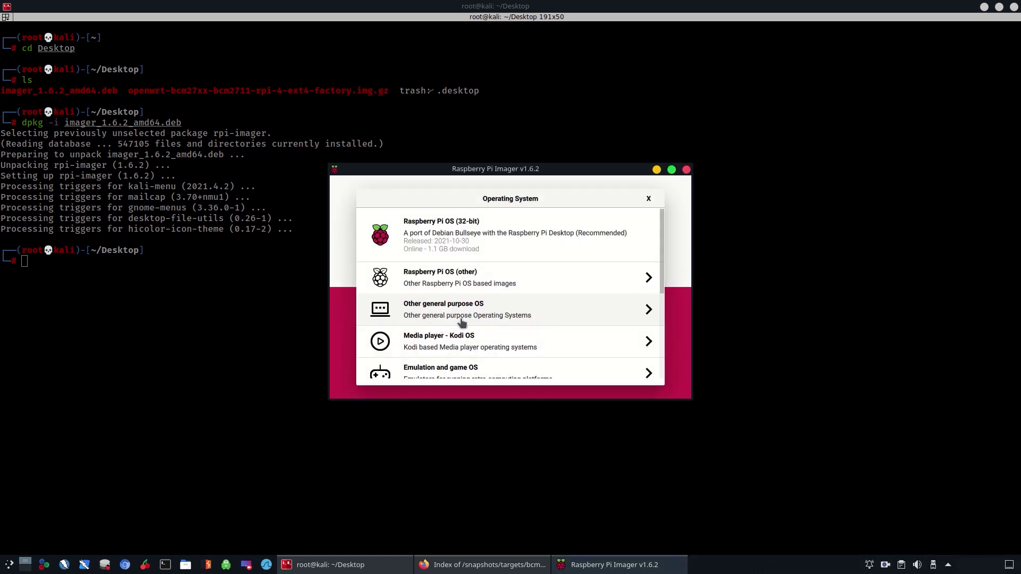
scroll(464, 328, down, 3)
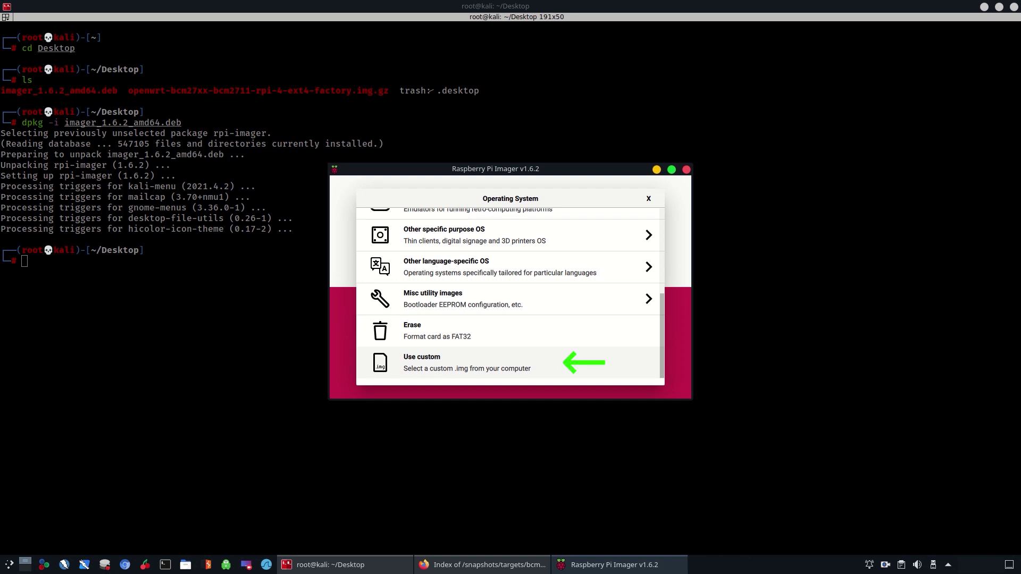
click(466, 357)
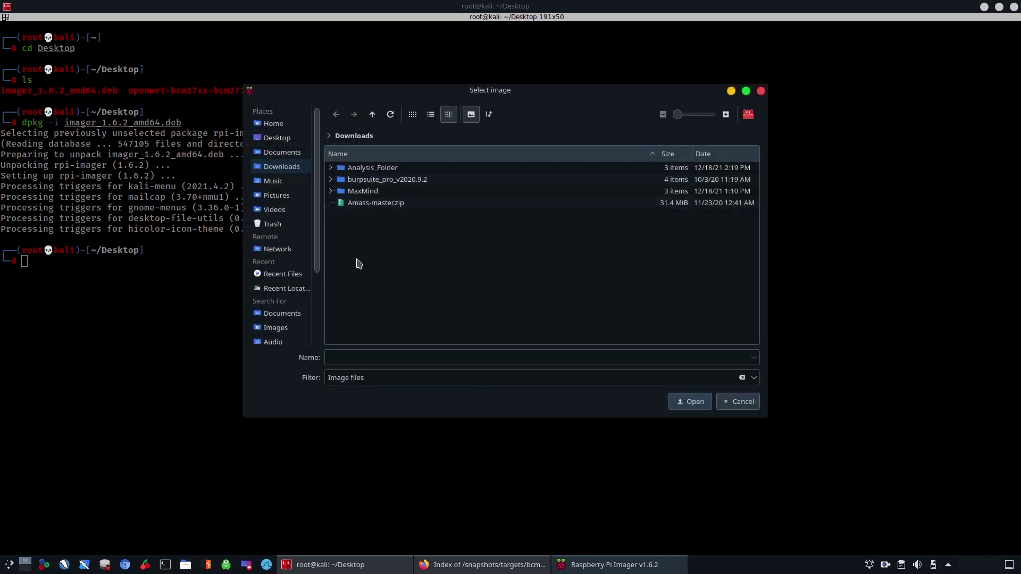
click(282, 139)
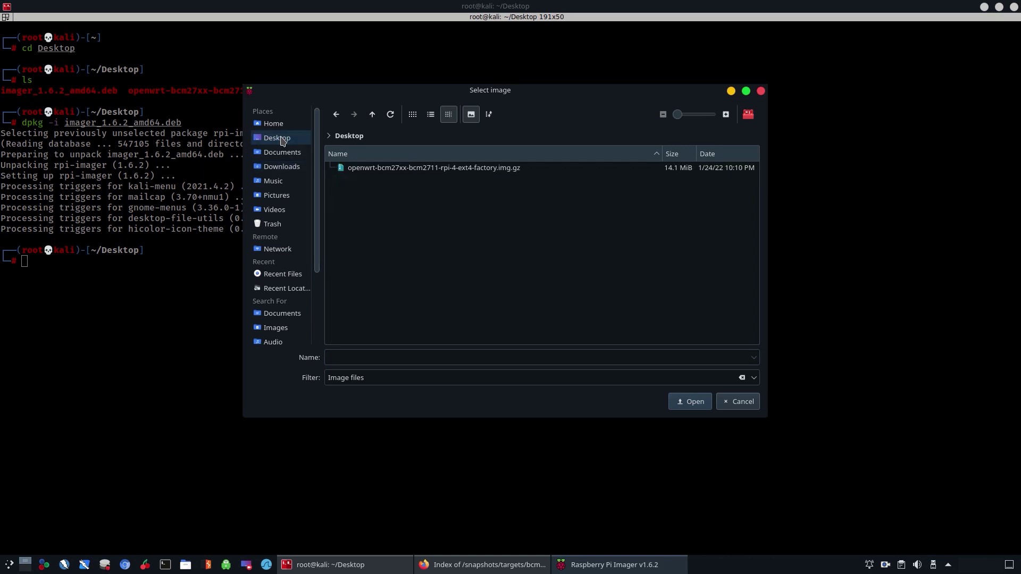
double_click(383, 167)
Select the 32.4 GB card as storage and write the image, confirming the erase
click(574, 331)
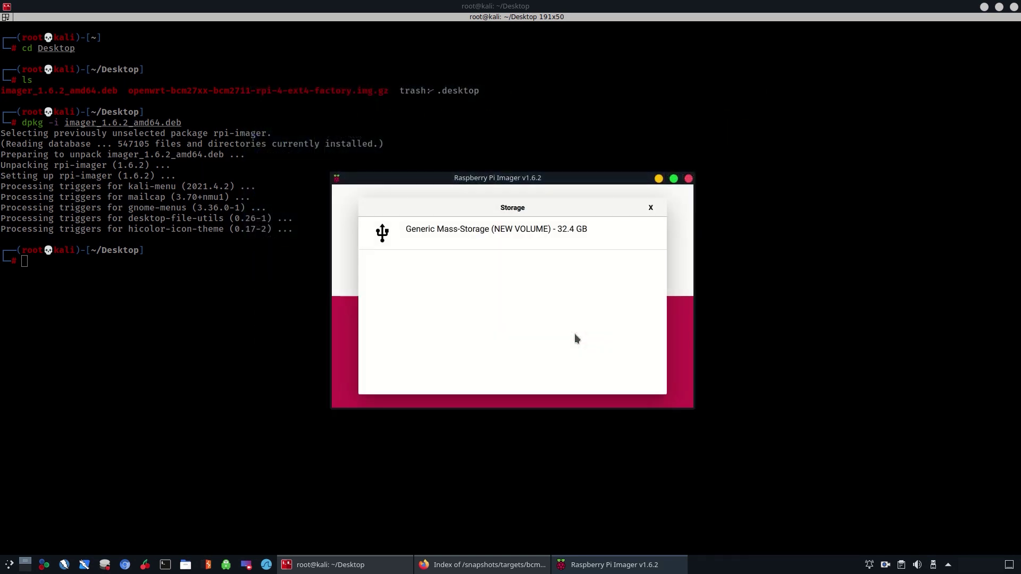
click(546, 243)
click(640, 332)
click(531, 335)
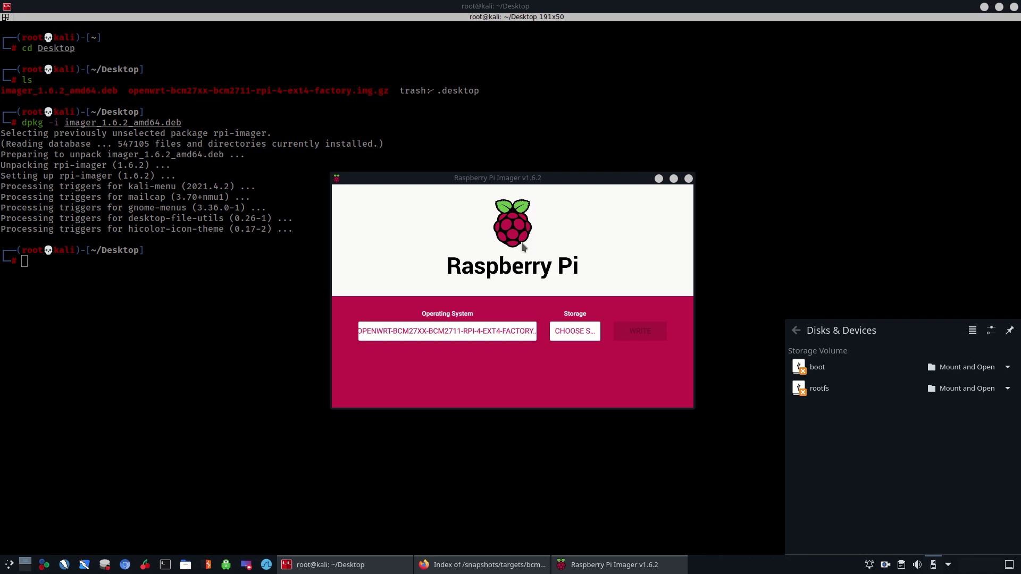
Launch GParted from the application launcher search
click(733, 445)
key(super)
text(g)
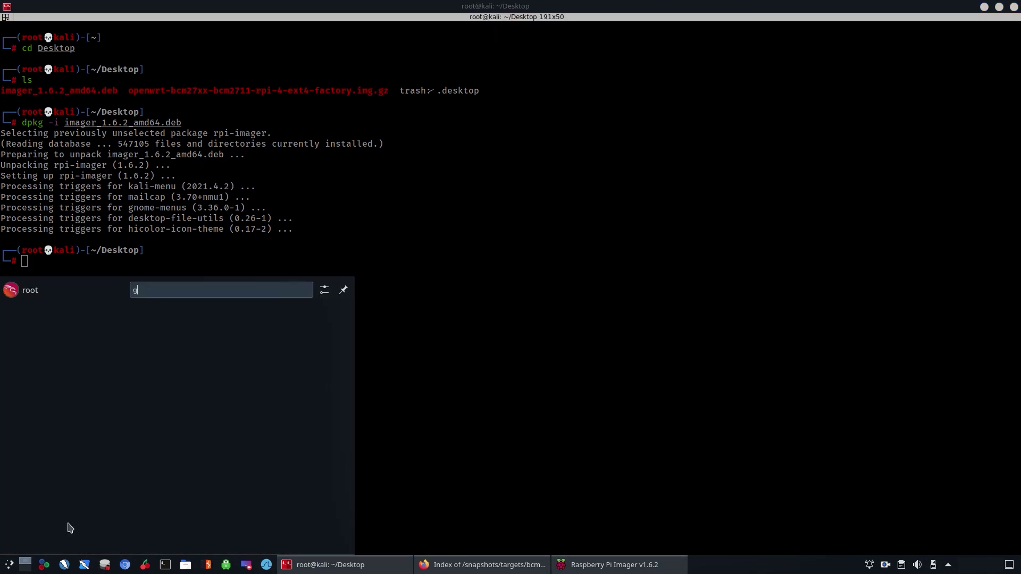
click(66, 339)
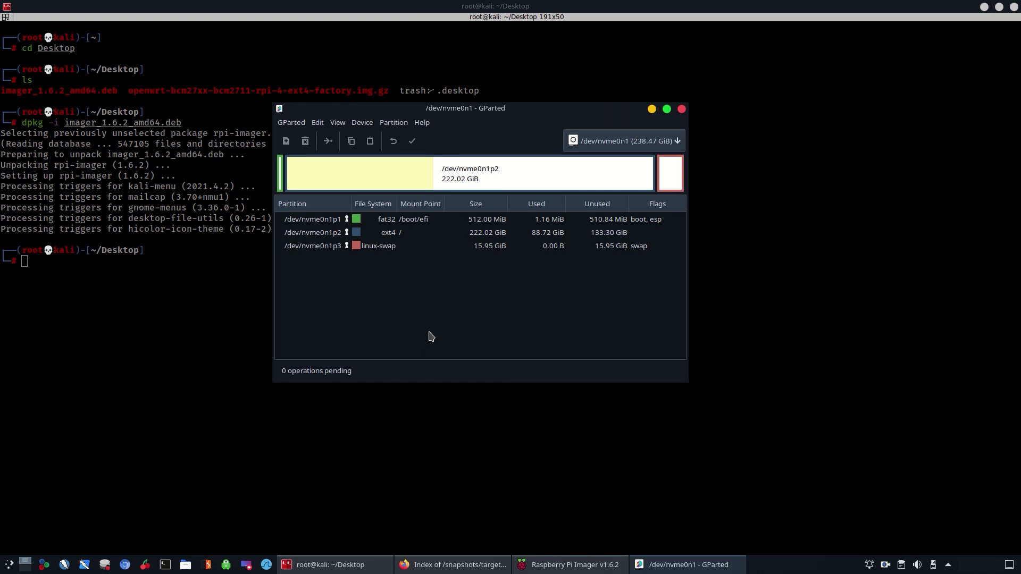
Switch to /dev/sda and inspect its boot, rootfs and unallocated partitions
click(677, 141)
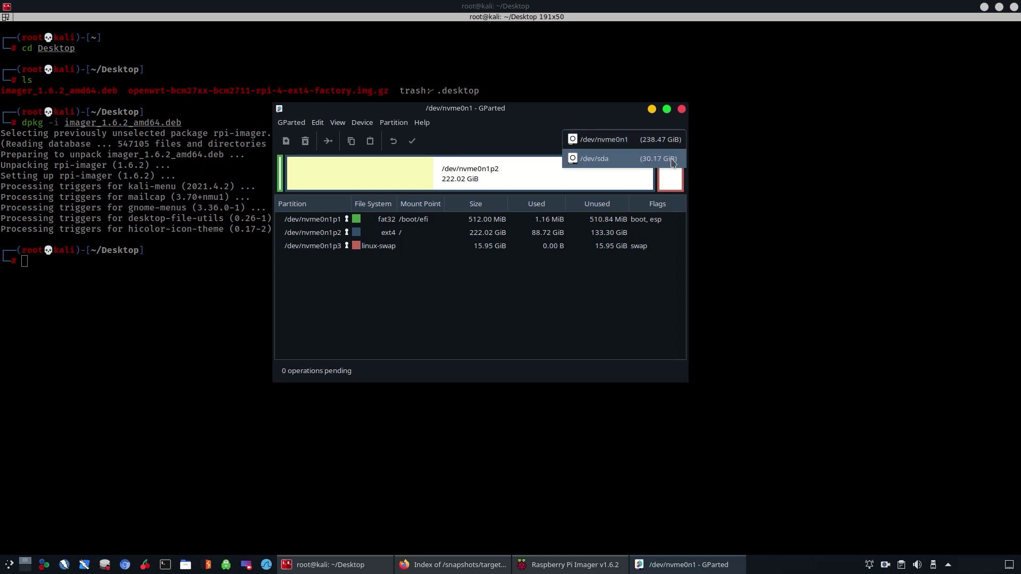
click(673, 159)
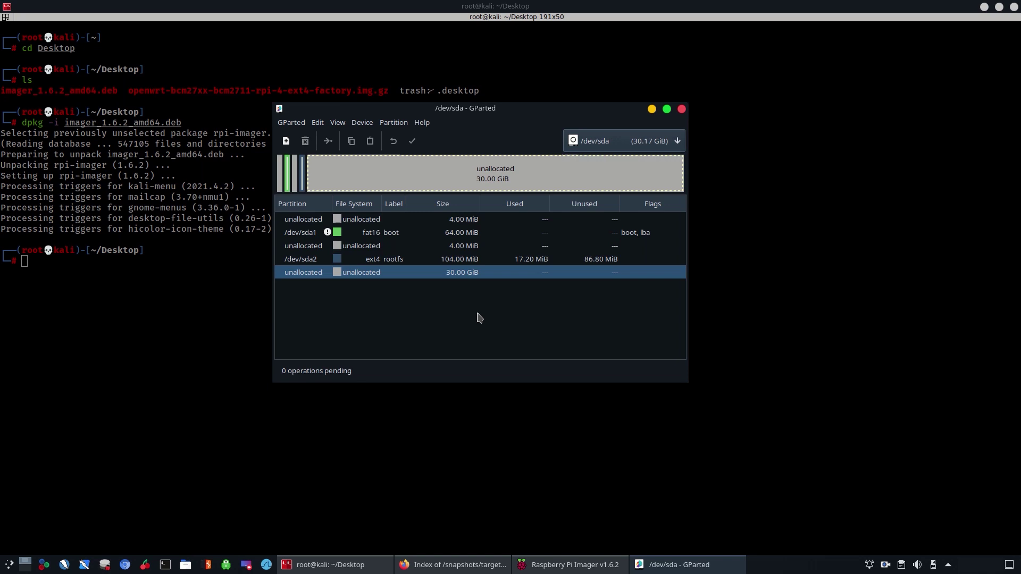
click(309, 261)
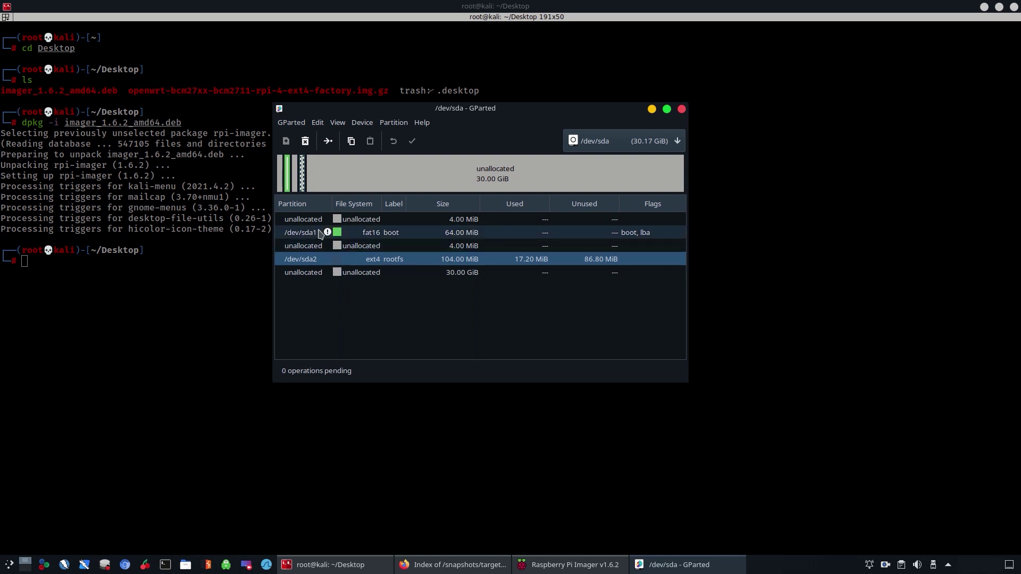
click(319, 234)
click(331, 249)
click(351, 219)
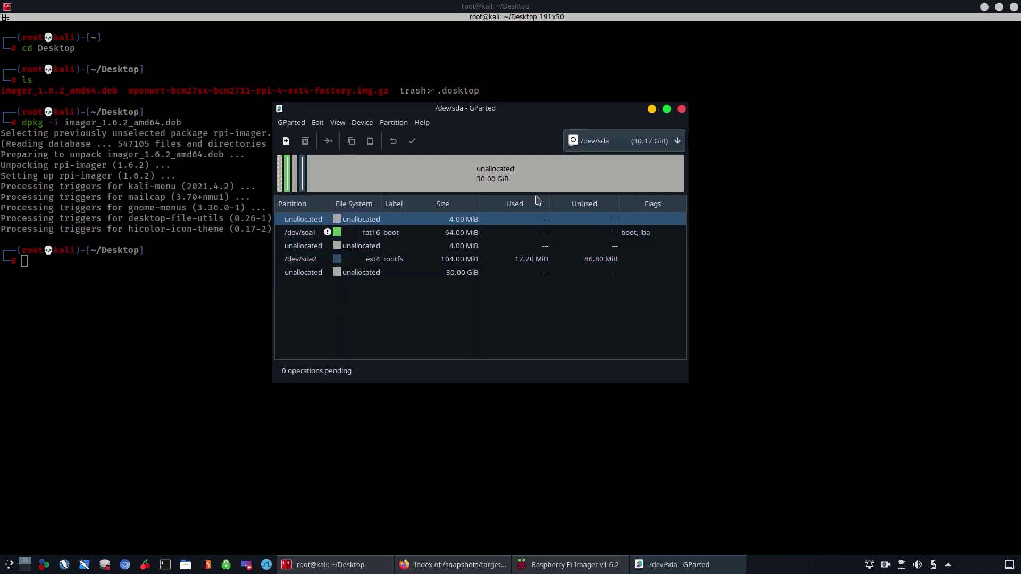
click(394, 263)
Open Resize/Move for /dev/sda2, close it unchanged, and keep /dev/sda as the shown disk
right_click(396, 266)
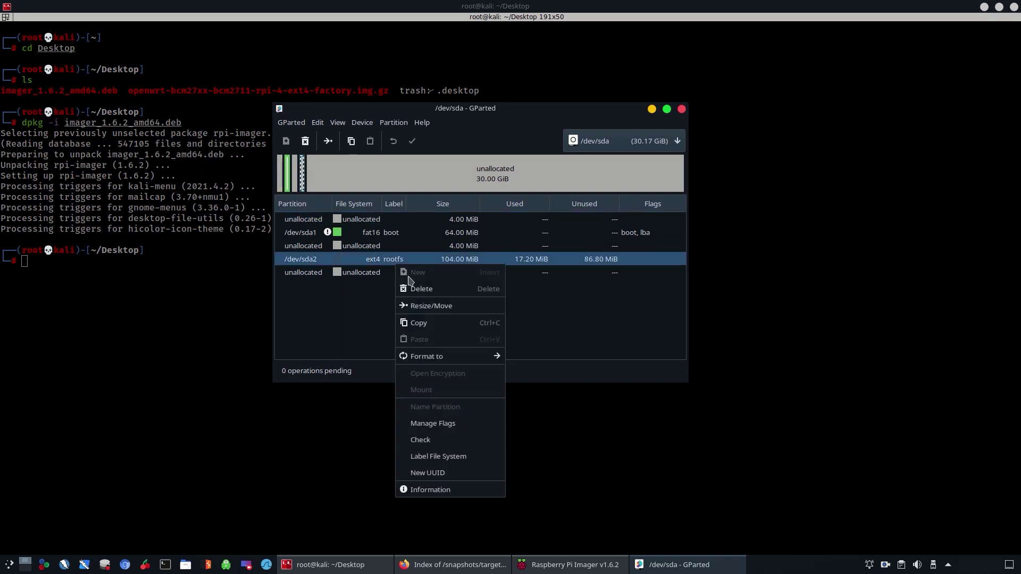
click(410, 305)
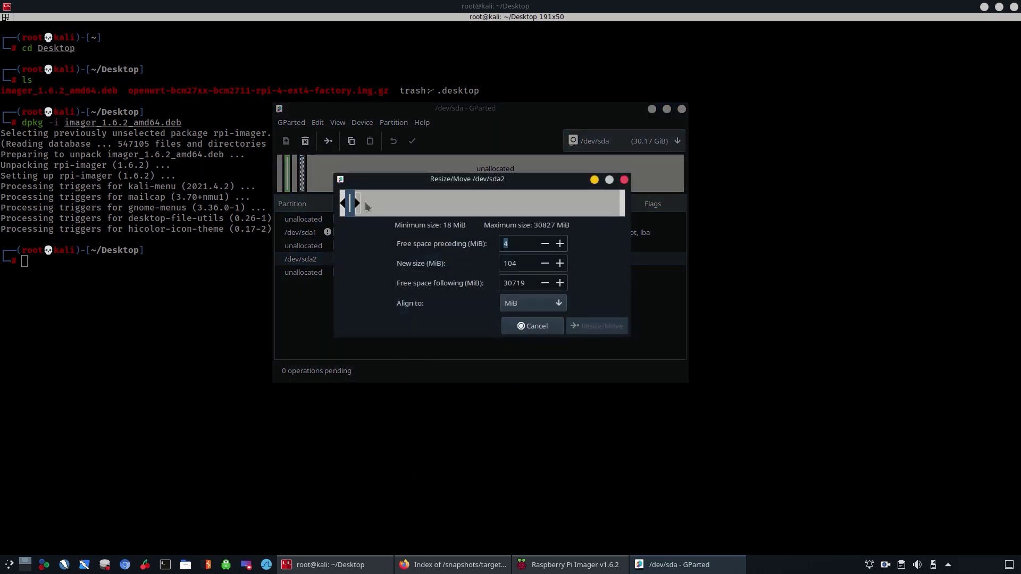
click(624, 179)
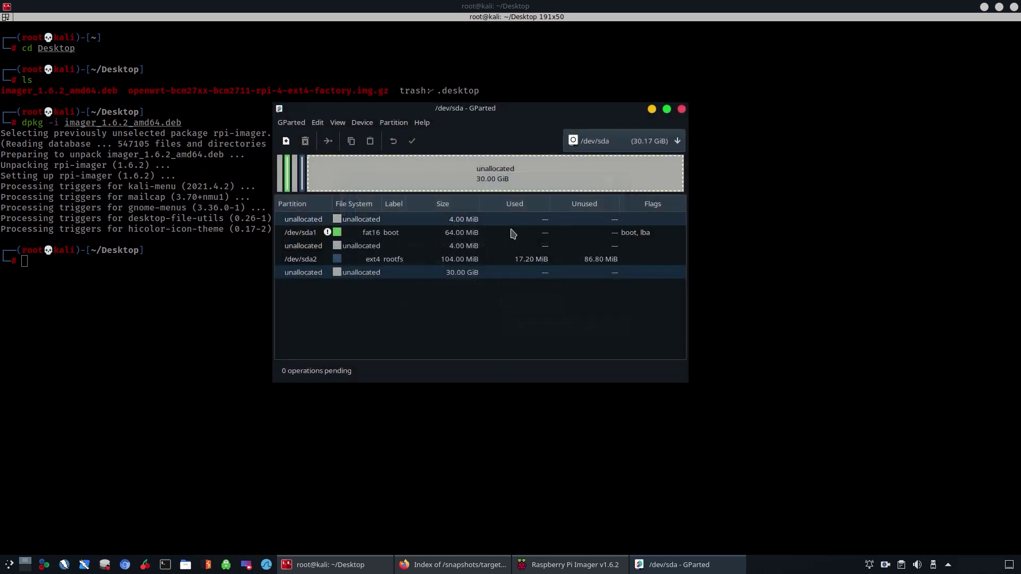
click(657, 145)
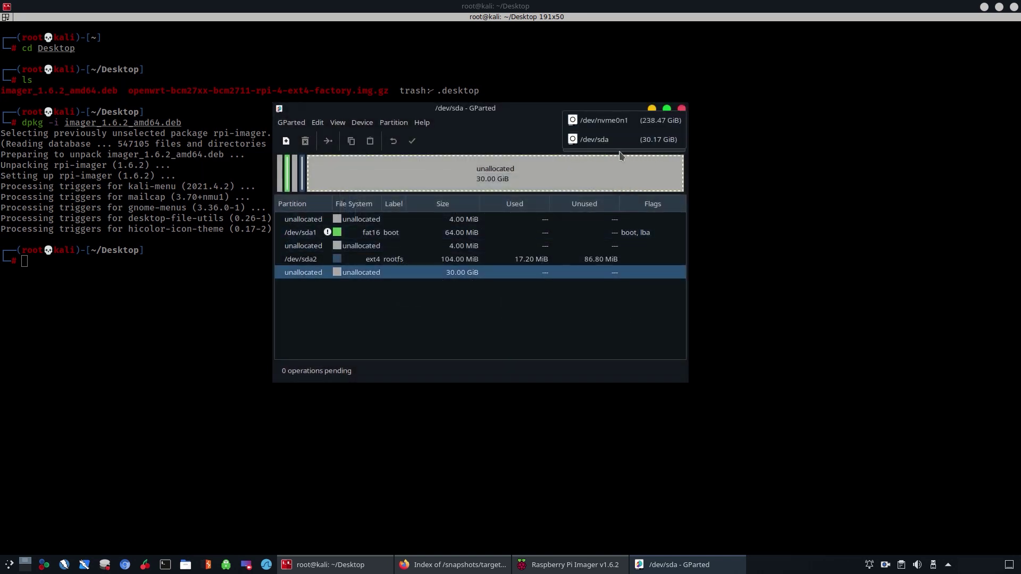
click(618, 139)
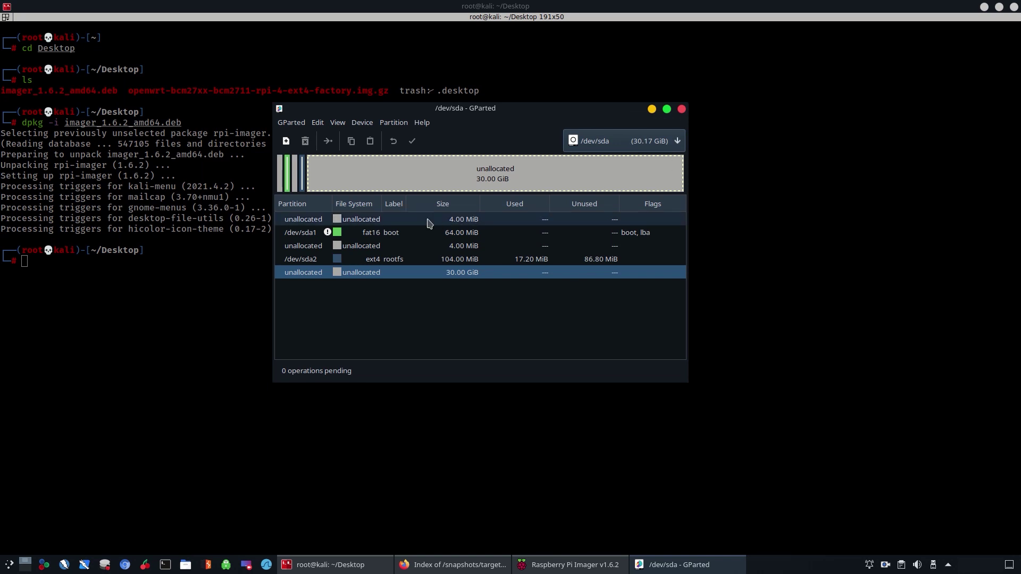
Resize /dev/sda2 to the maximum 30827 MiB, leaving 0 MiB free space following
click(389, 259)
right_click(389, 259)
click(420, 298)
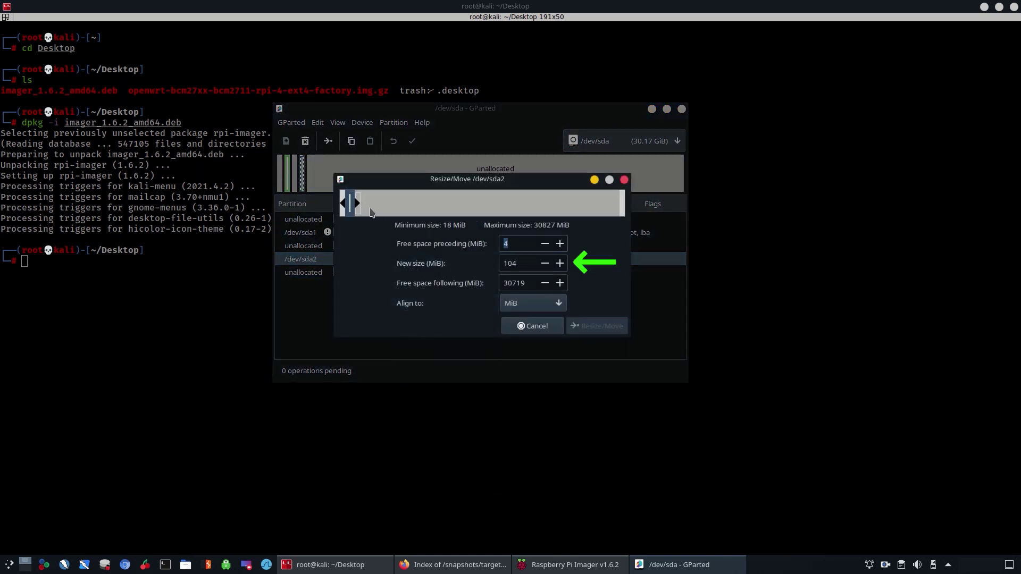
drag(362, 205, 782, 203)
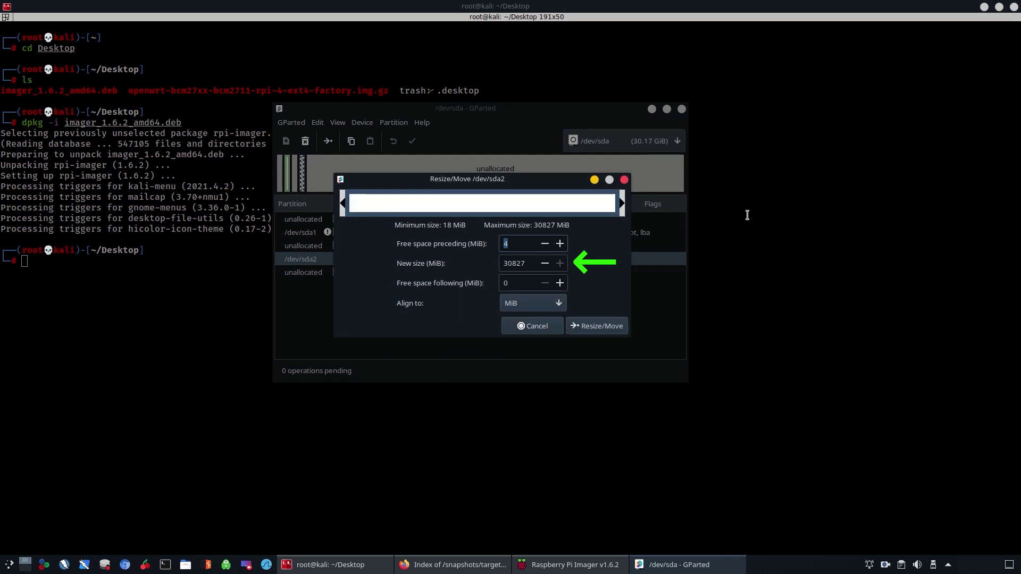
Queue and apply growing /dev/sda2 to 30.10 GiB, then quit GParted
click(590, 326)
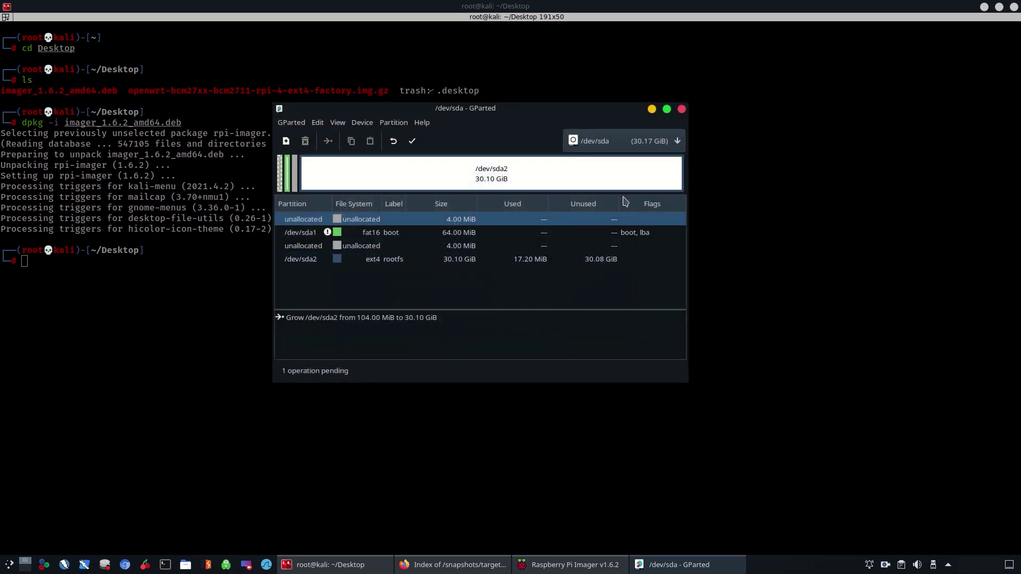
click(412, 141)
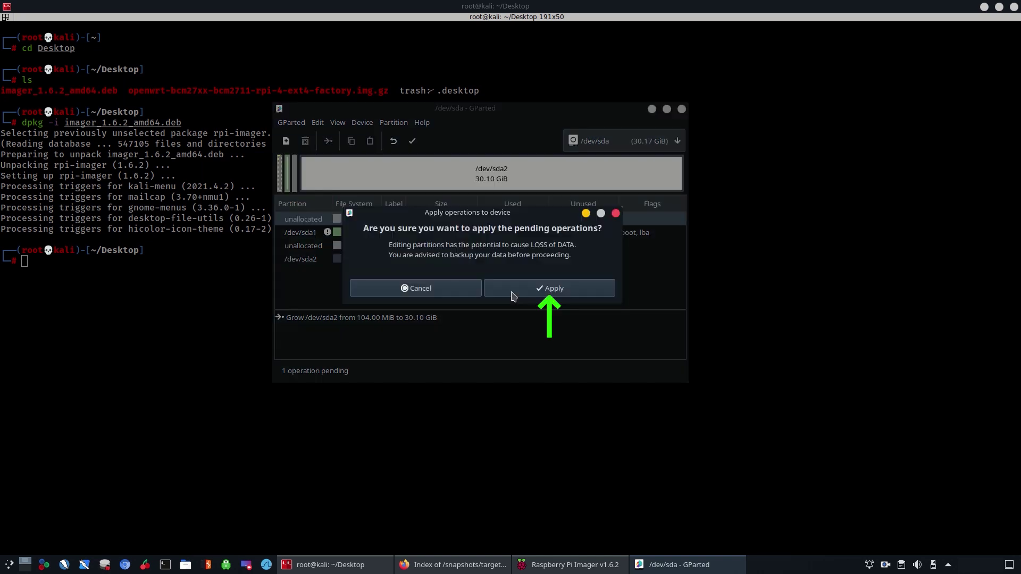
click(512, 292)
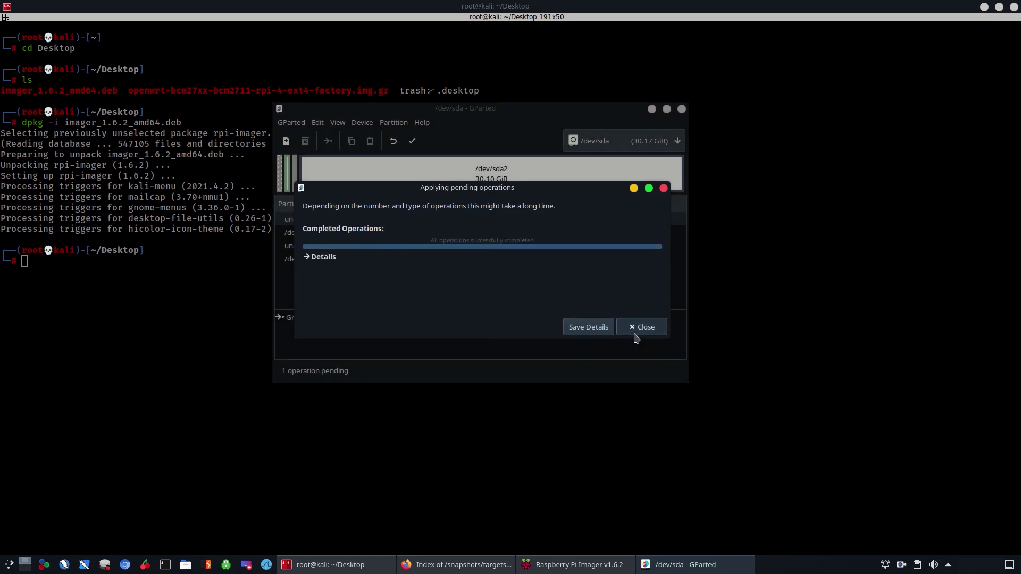
click(634, 327)
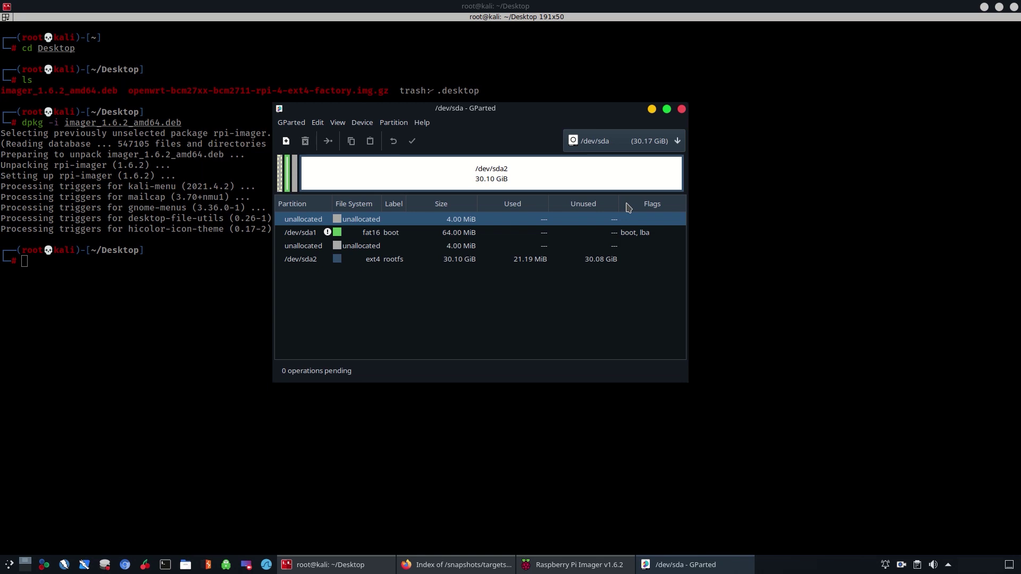
key(ctrl+q)
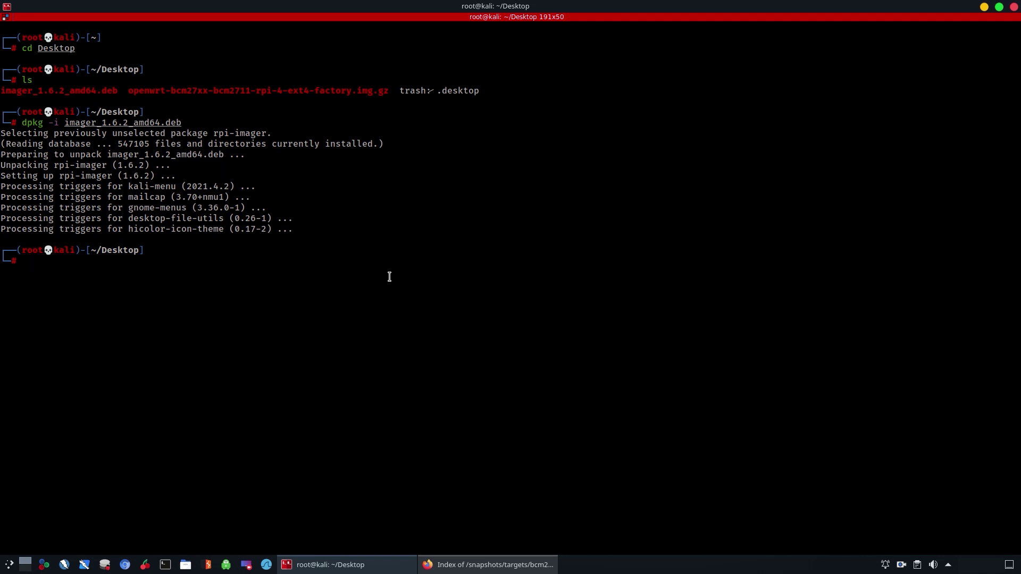
text(ssh root@192.168.0.3)
key(Return)
text(yes)
key(Return)
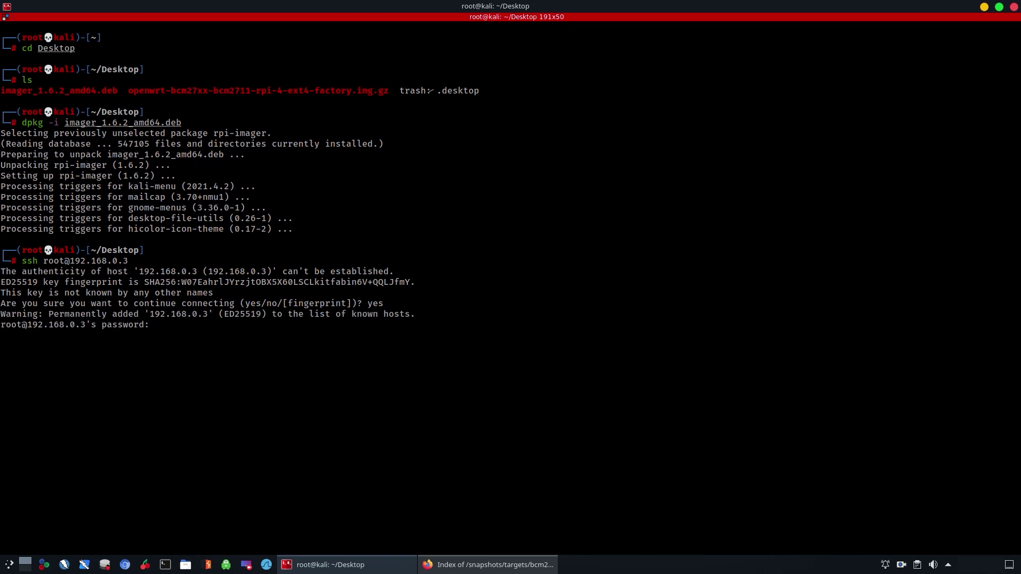
key(Return)
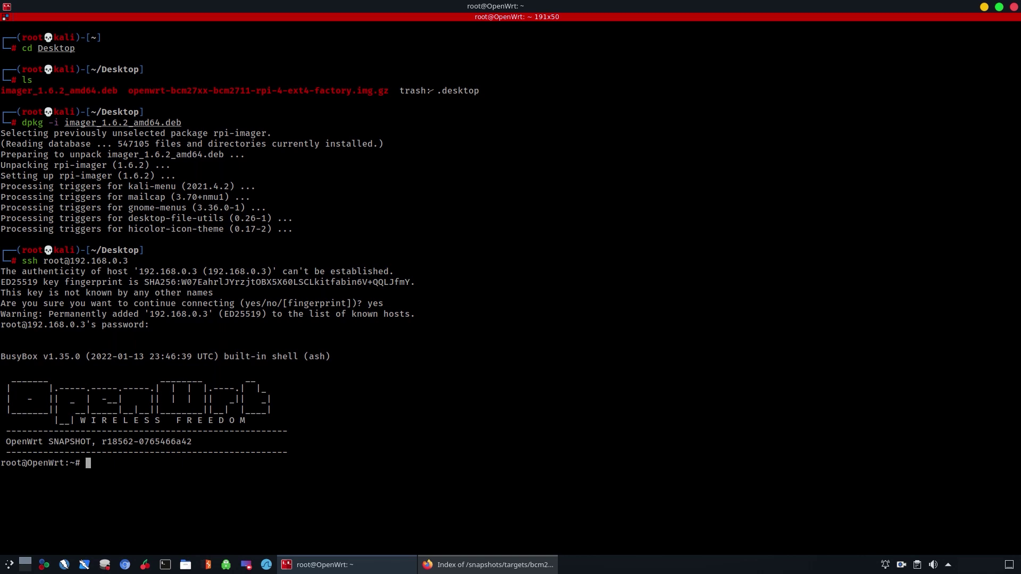
List the router's interfaces with ifconfig, then open /etc/config/network in vi and cd into /etc/config
text(ifconfig)
key(Return)
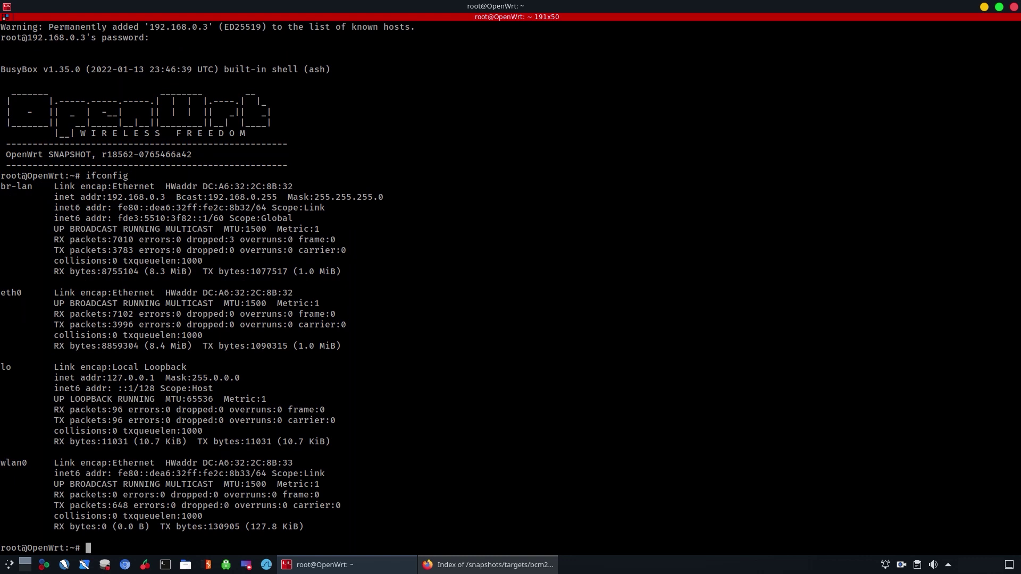
text(vi /etc/config/network)
key(Return)
text(cd /etc/config/)
Enter /etc/config and list its configuration files, including network.bk
key(Return)
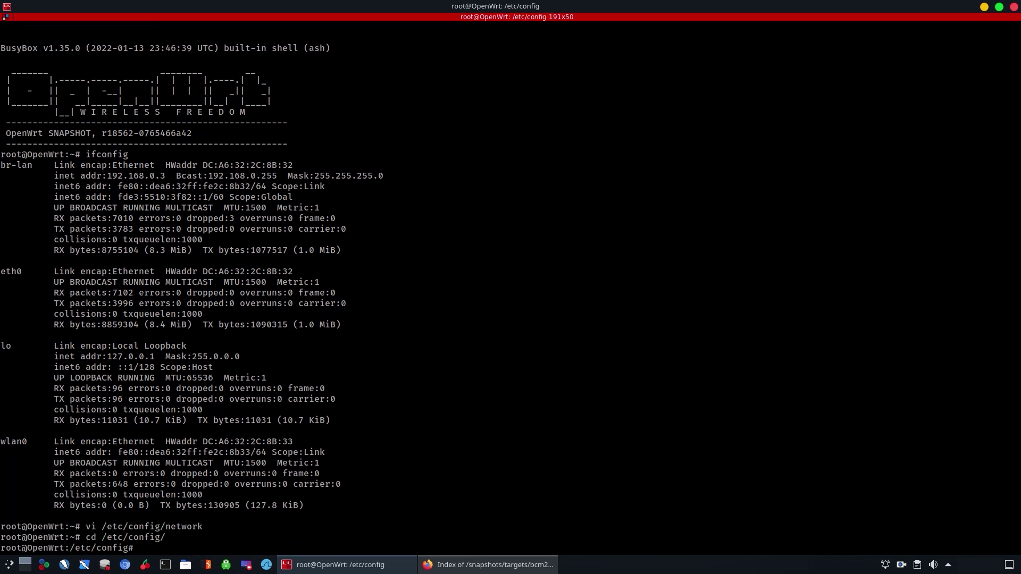
text(ls)
key(Return)
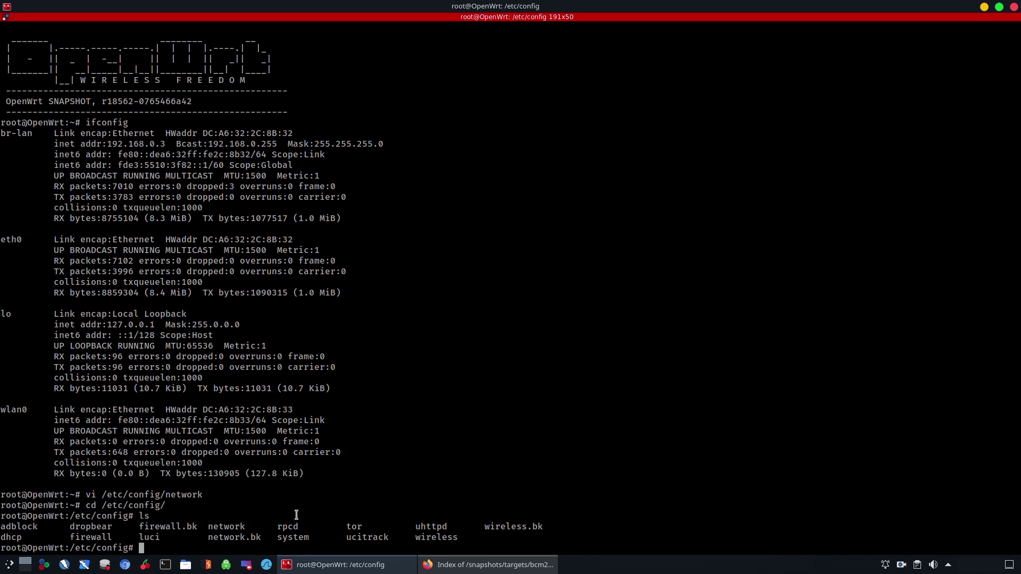
double_click(232, 538)
click(338, 495)
View the network.bk backup in vi and quit without saving
text(vi network)
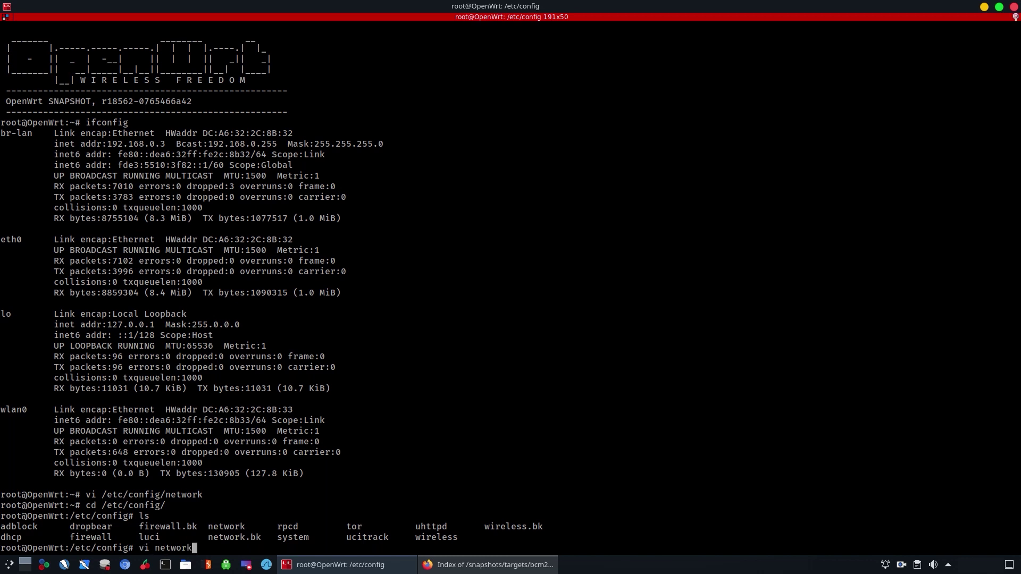
text(.bk)
key(Return)
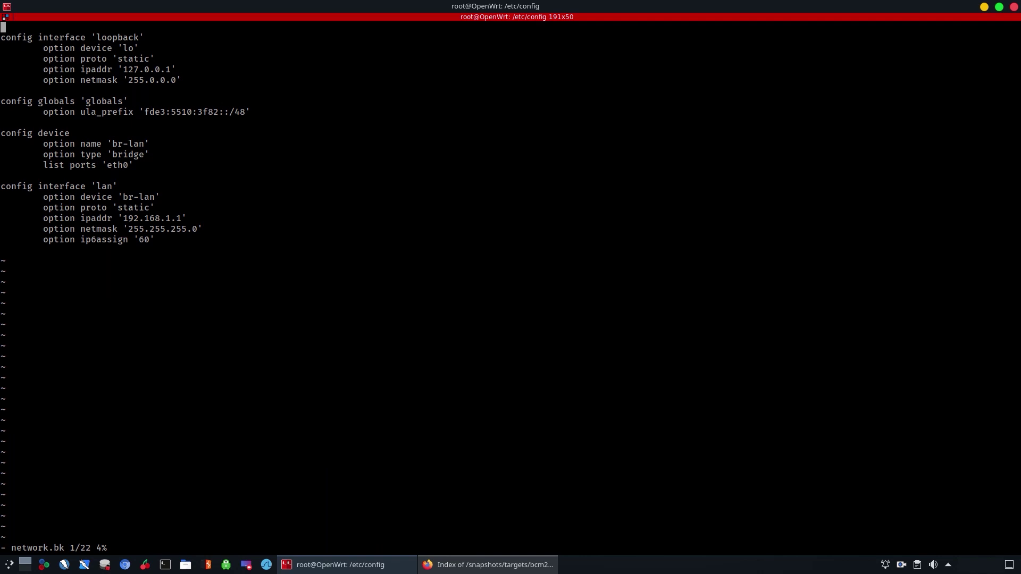
key(i)
key(Down)
key(Down)
key(Down)
key(Down)
key(Down)
key(Down)
key(Down)
key(Escape)
text(:q)
key(Return)
View the live network file in vi, quit with :q!, and rerun the earlier commands
text(vi network)
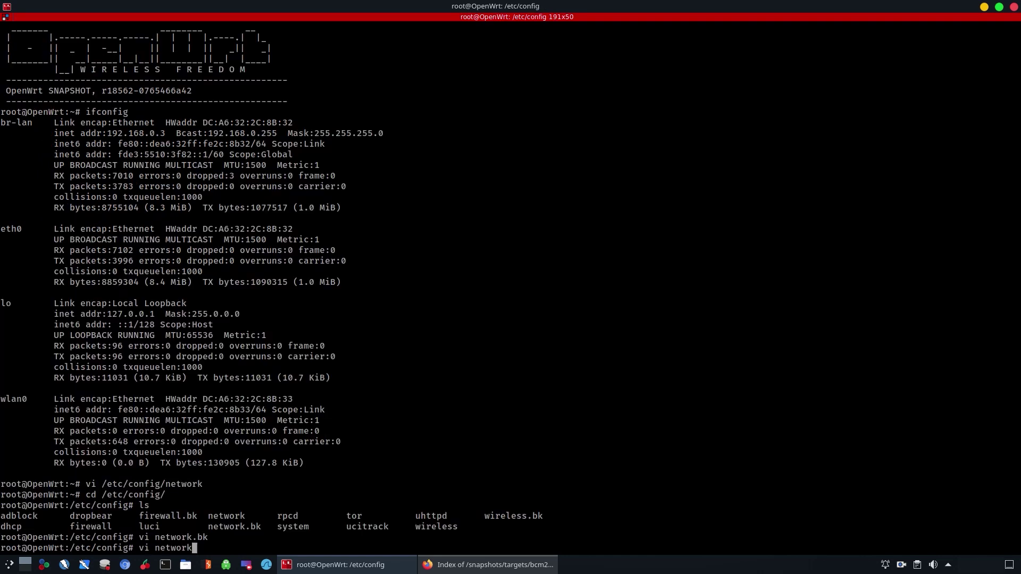
key(Return)
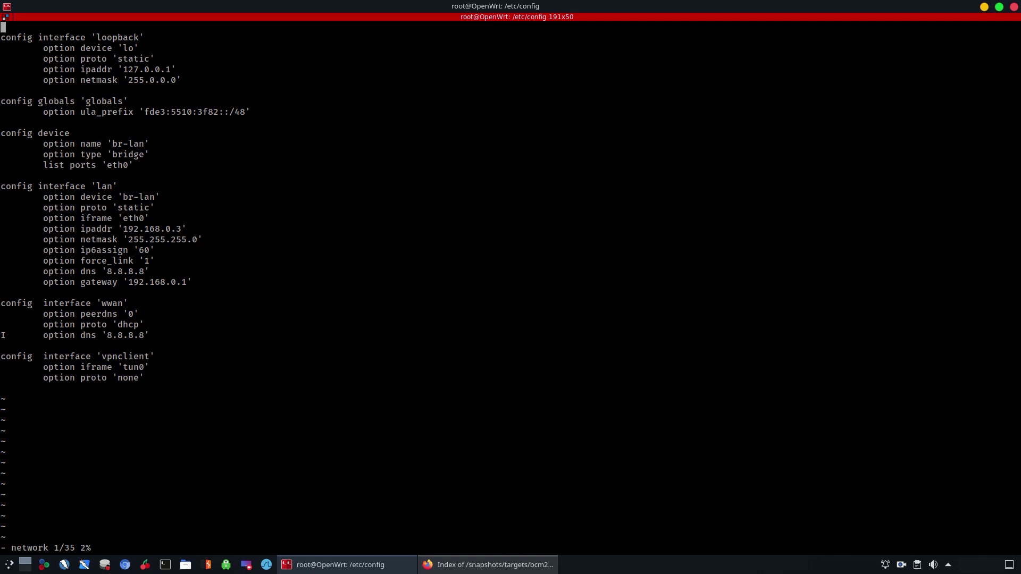
text(:q!)
key(Return)
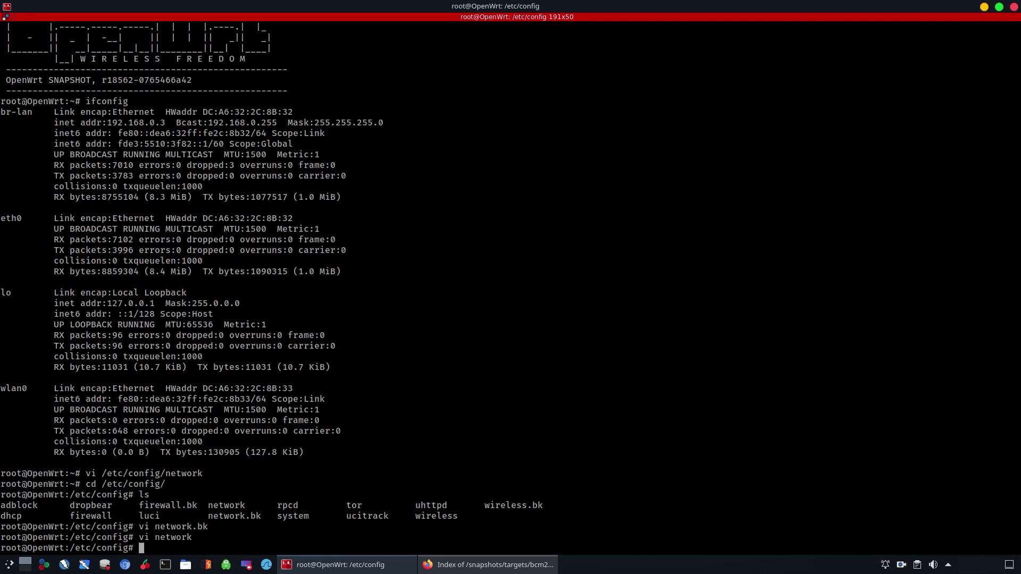
key(Up)
key(Up)
key(Return)
Look over the firewall config in vi and close it
text(vi firewall)
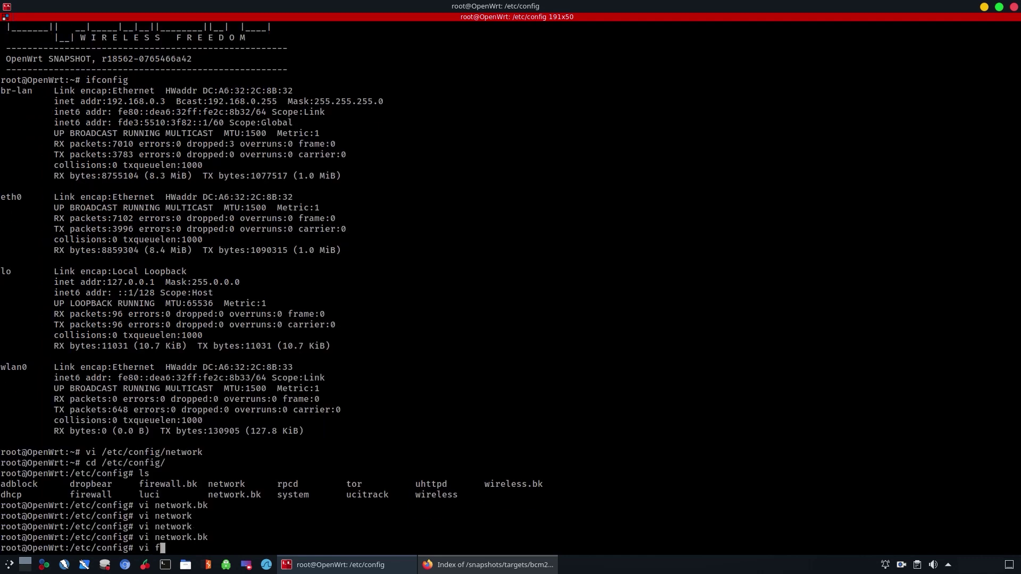
key(Return)
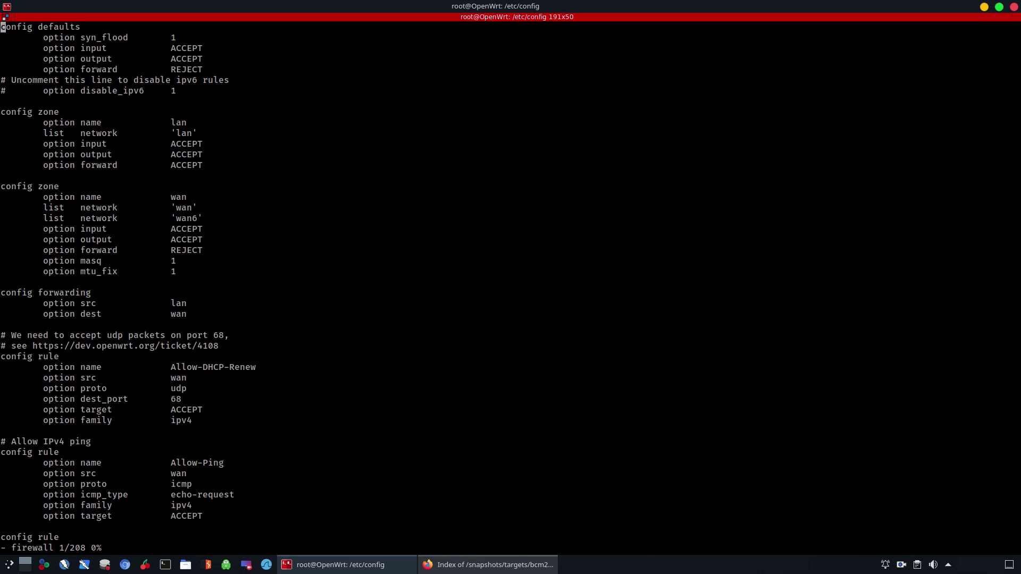
text(:q)
key(Return)
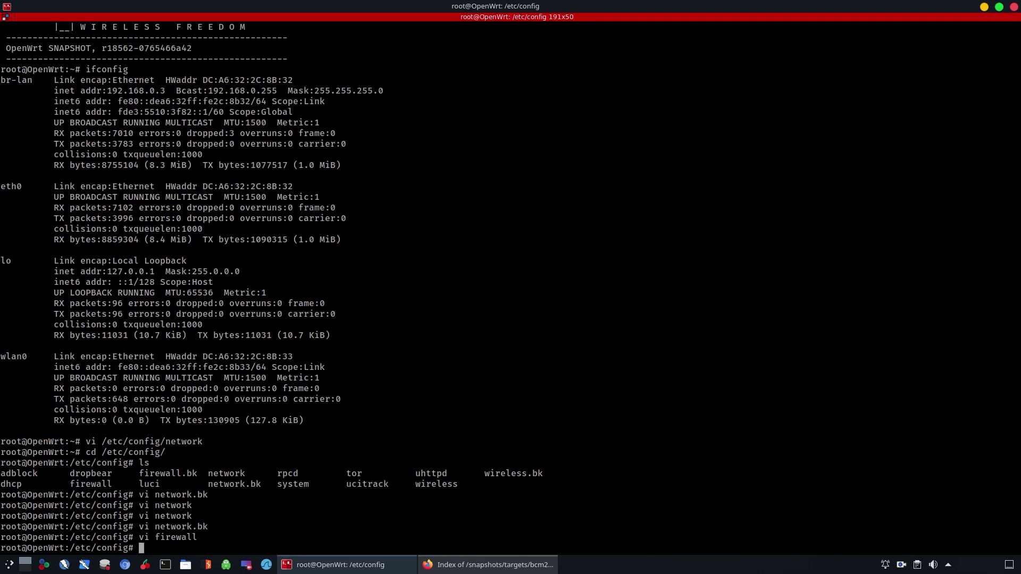
Check the wan zone's input option in firewall.bk, then quit the backup
text(vi f)
key(Tab)
text(.bk)
key(Return)
key(Down)
key(Down)
key(Down)
key(Down)
key(Down)
key(Down)
key(Down)
key(Down)
key(Down)
key(Down)
key(Down)
key(Down)
key(Down)
key(Down)
key(Down)
key(Down)
key(Down)
key(Right)
key(Right)
key(Right)
key(Right)
key(Down)
key(Right)
key(Right)
key(Right)
key(Right)
key(Right)
key(Right)
text(:q)
key(Return)
Reopen firewall, confirm the wan input is ACCEPT, and save it with :wq
key(Up)
key(Up)
key(Return)
key(Down)
key(Down)
key(Down)
key(Down)
key(Down)
key(Down)
key(Down)
key(Down)
key(Down)
key(Down)
key(Down)
key(Down)
key(Down)
key(Down)
key(Down)
key(Down)
key(Down)
key(Down)
key(Down)
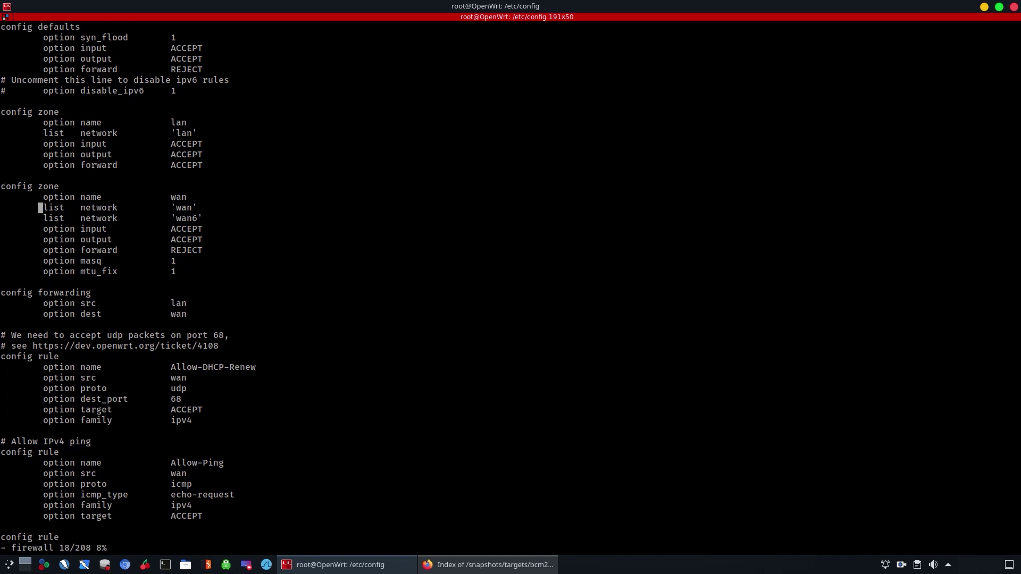
key(Right)
key(Right)
key(w)
key(w)
key(e)
key(Left)
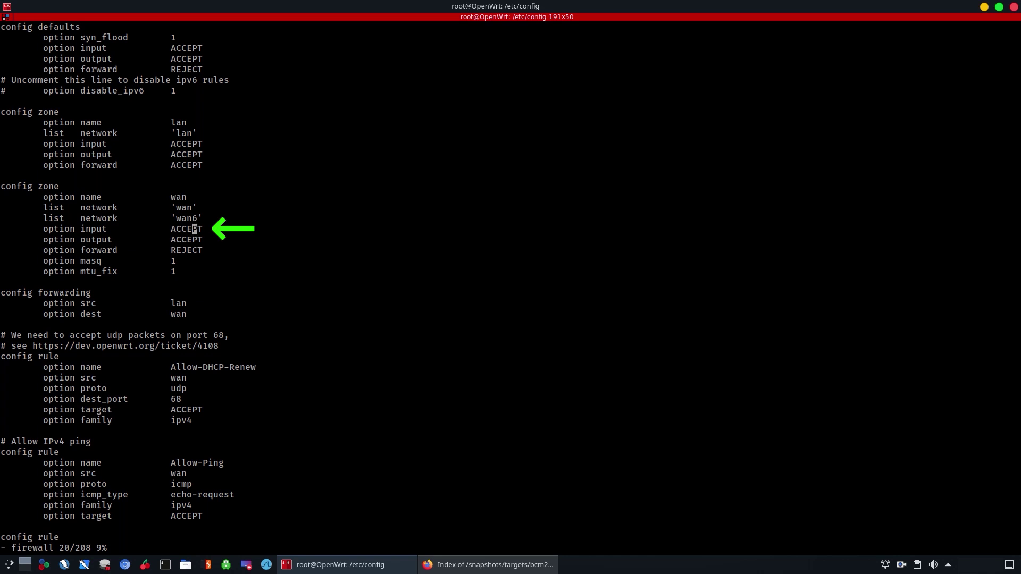
text(:wq)
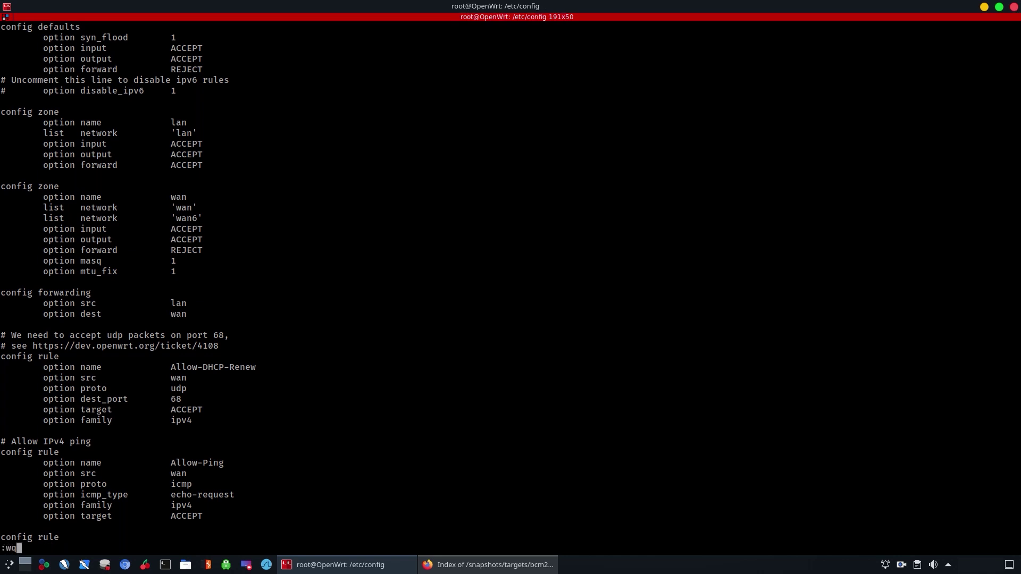
key(Return)
text(vi )
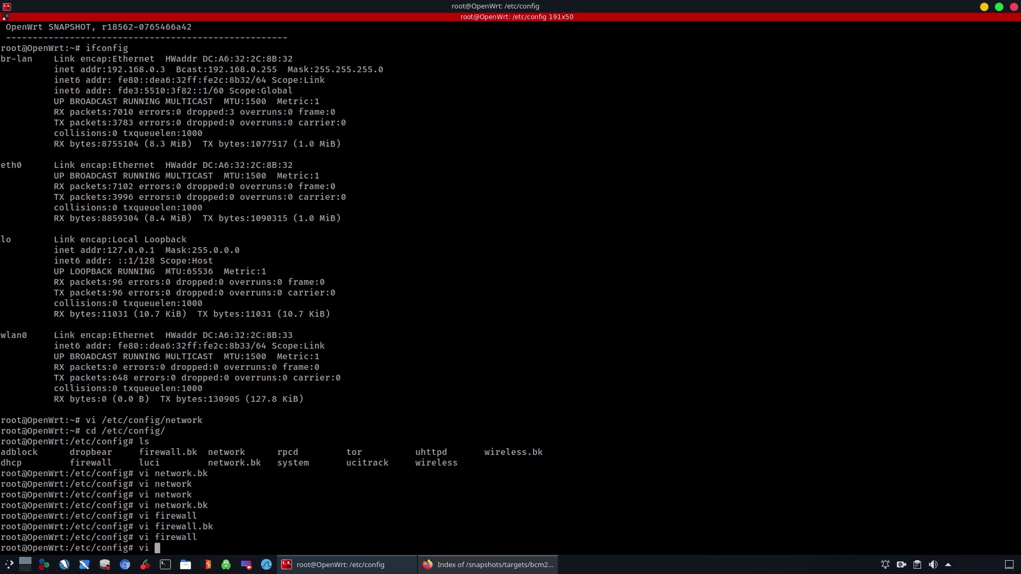
text(wie)
Open the wireless config in vi, scroll to its end, and save it with :wq
key(BackSpace)
text(r)
key(Tab)
key(Return)
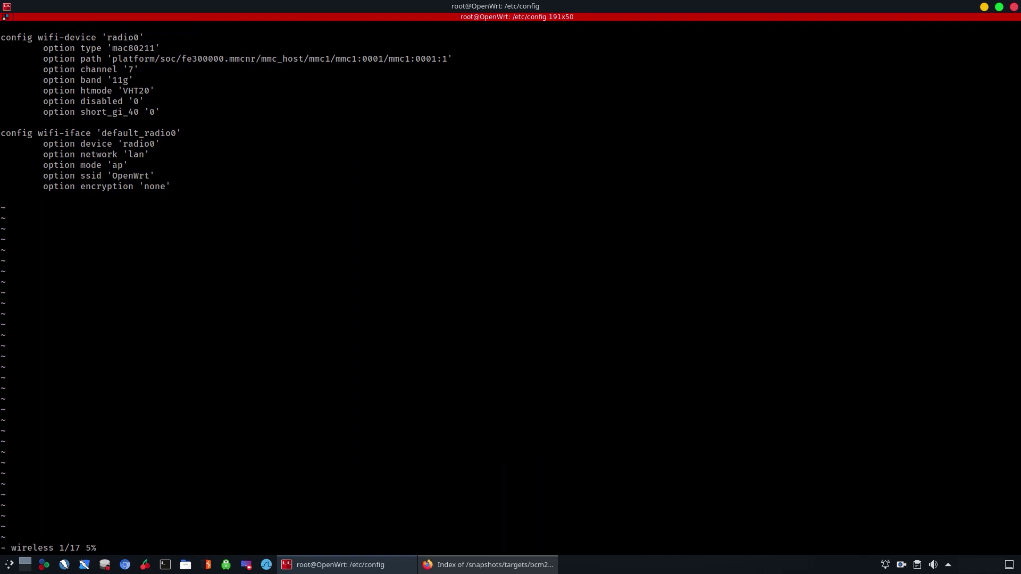
key(Down)
key(shift+g)
text(:wq)
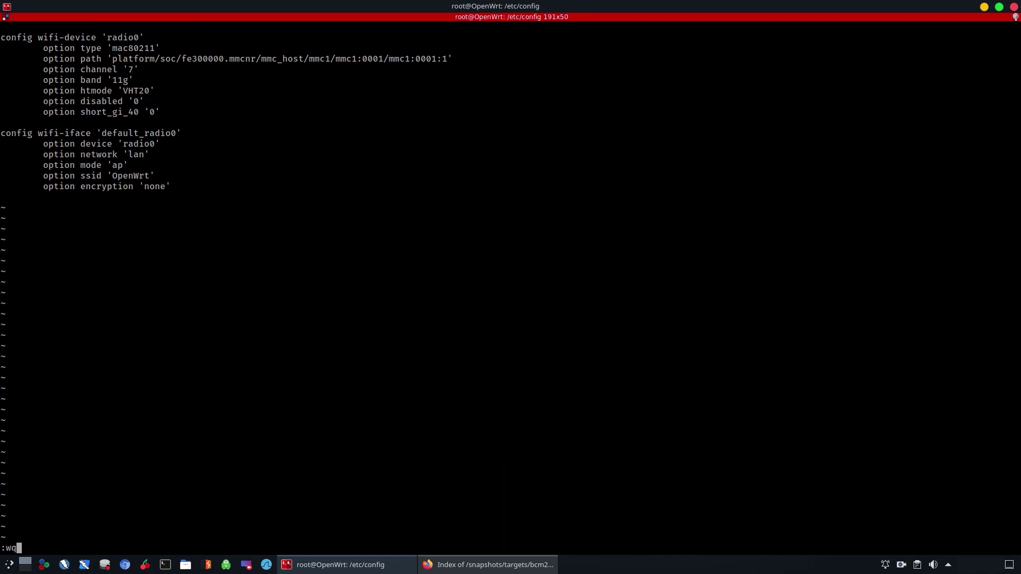
key(Return)
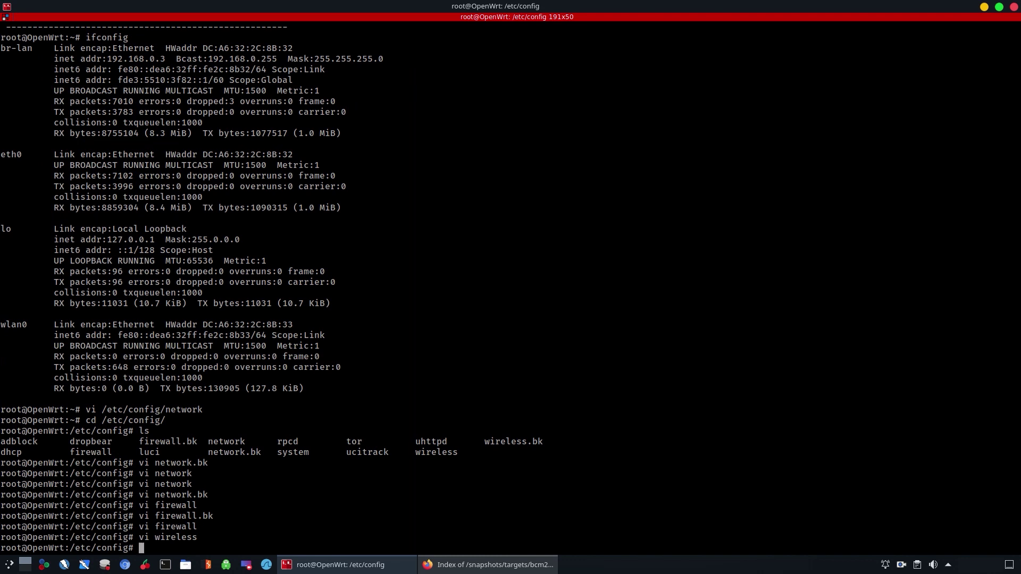
Review the dhcp config, with lan serving 150 leases from 100, and close it
text(vi dhcp)
key(Return)
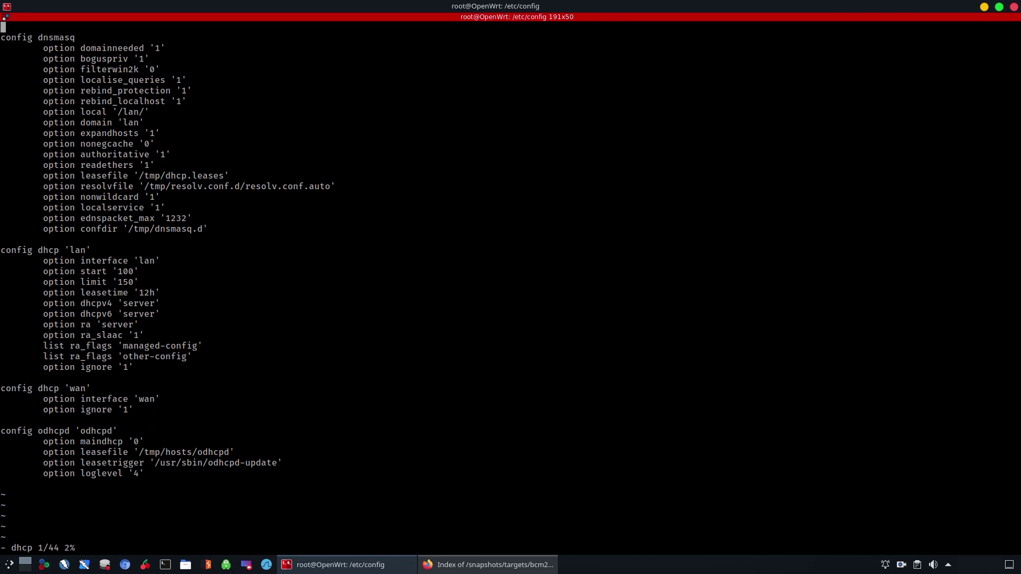
key(Escape)
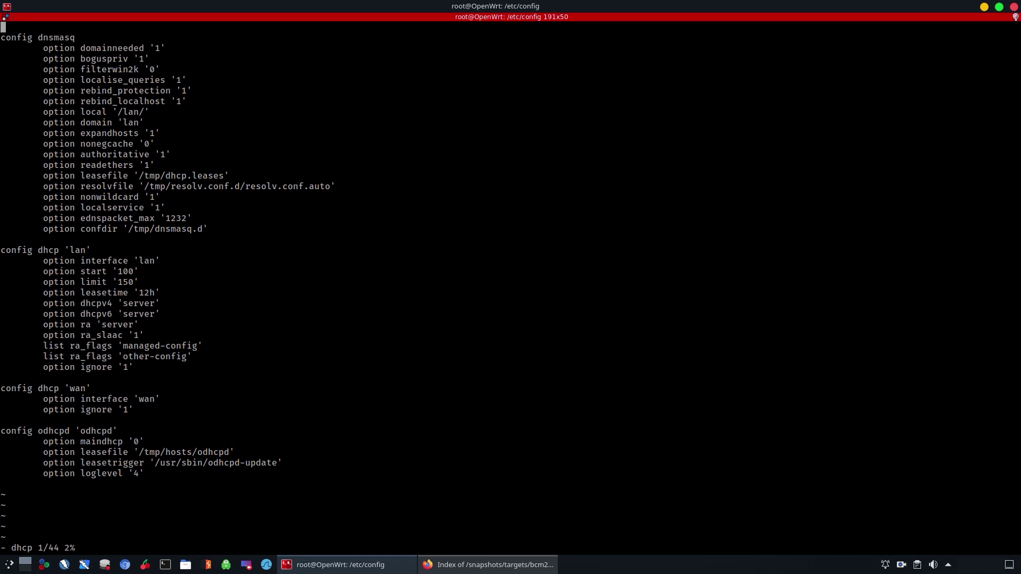
text(:q)
key(Return)
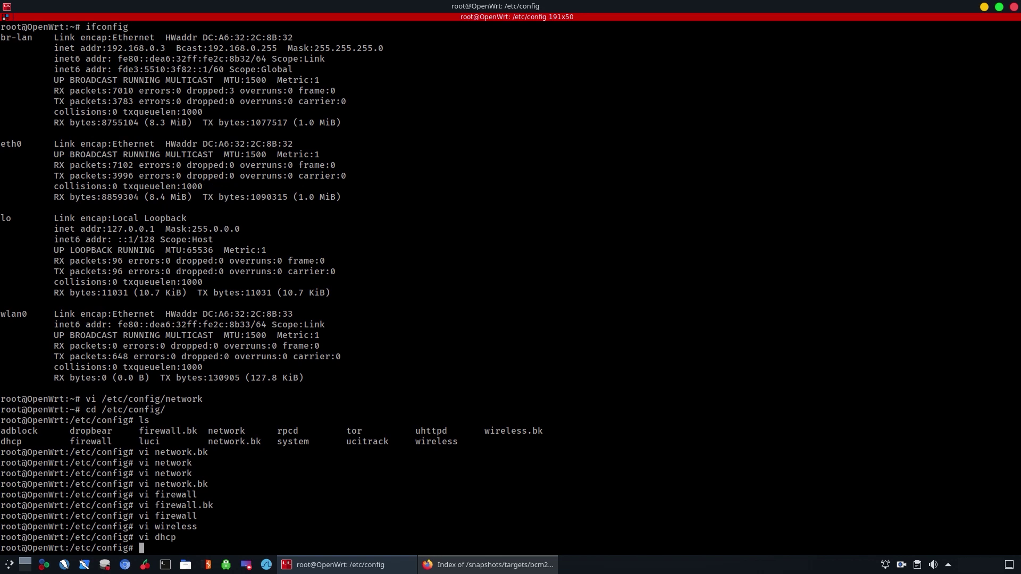
text(ping google.com)
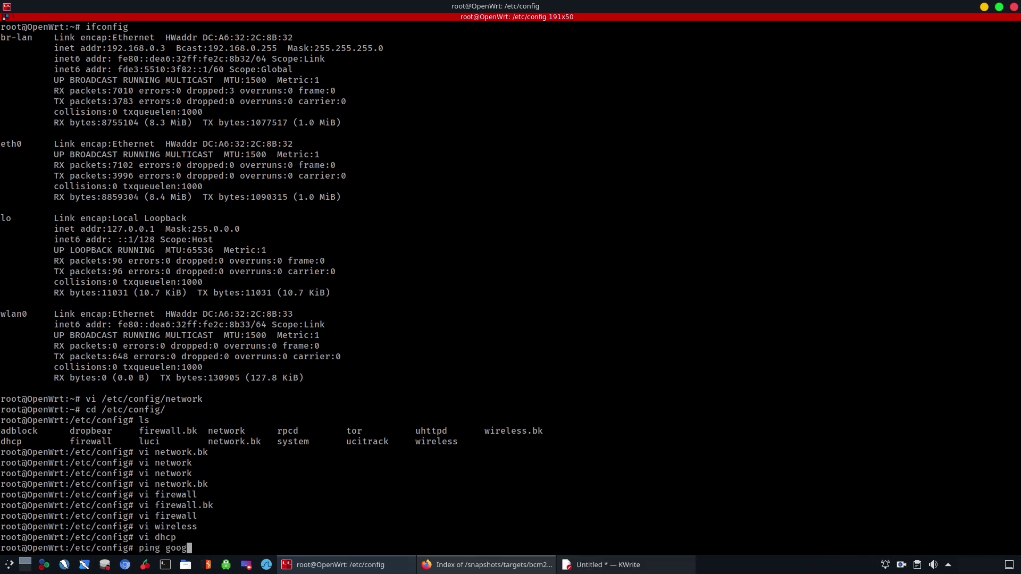
Ping google.com, suspend it with Ctrl+Z, and bring the KWrite opkg install notes forward
key(Return)
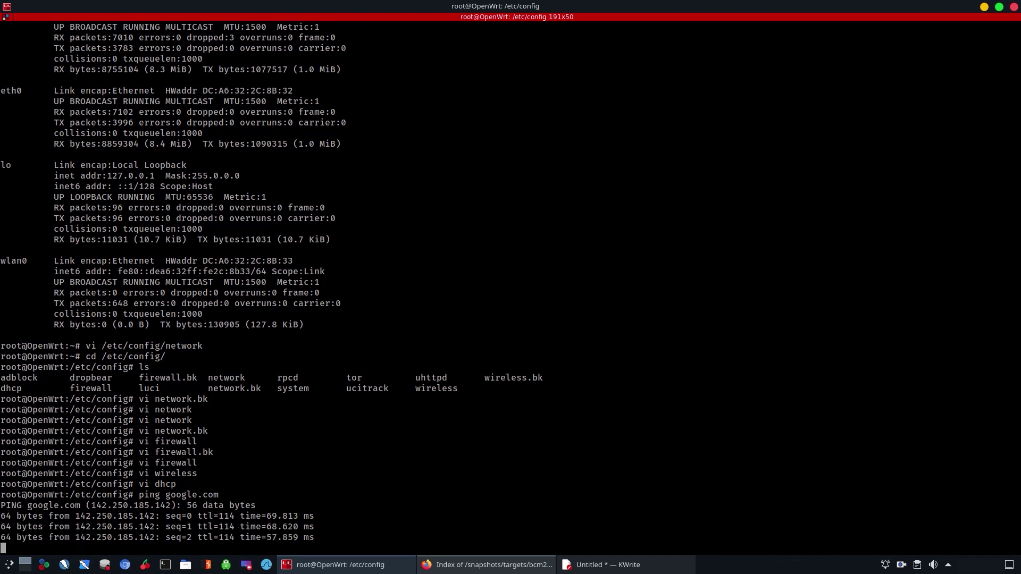
key(ctrl+z)
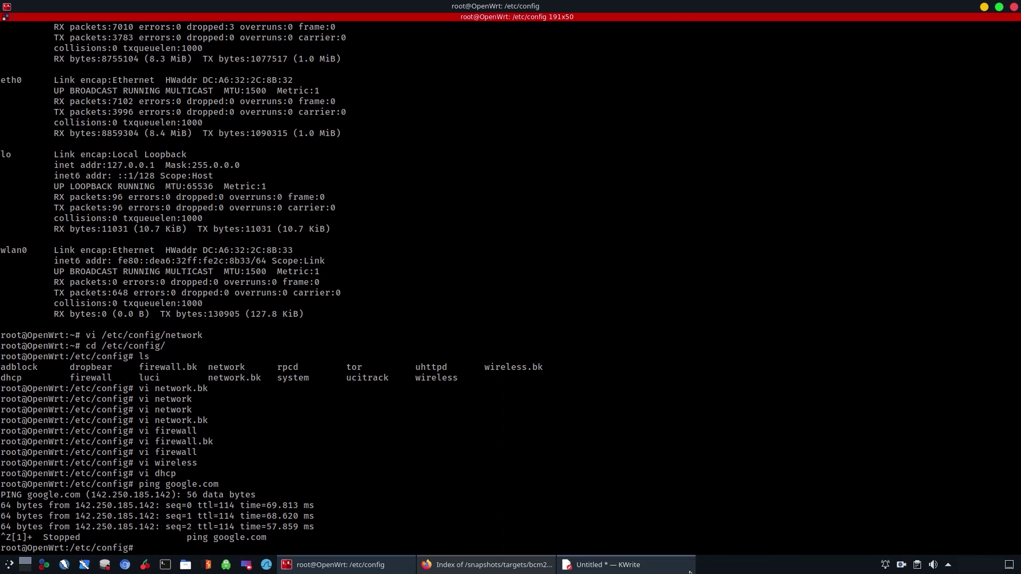
click(606, 565)
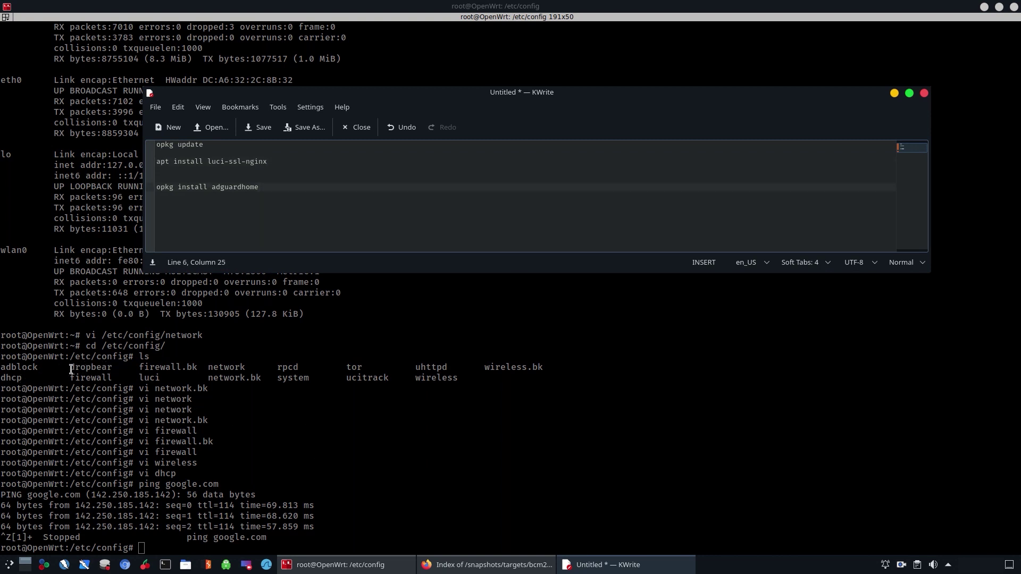
Bring the terminal back over the notes and highlight the tor and adblock entries
double_click(354, 366)
click(360, 383)
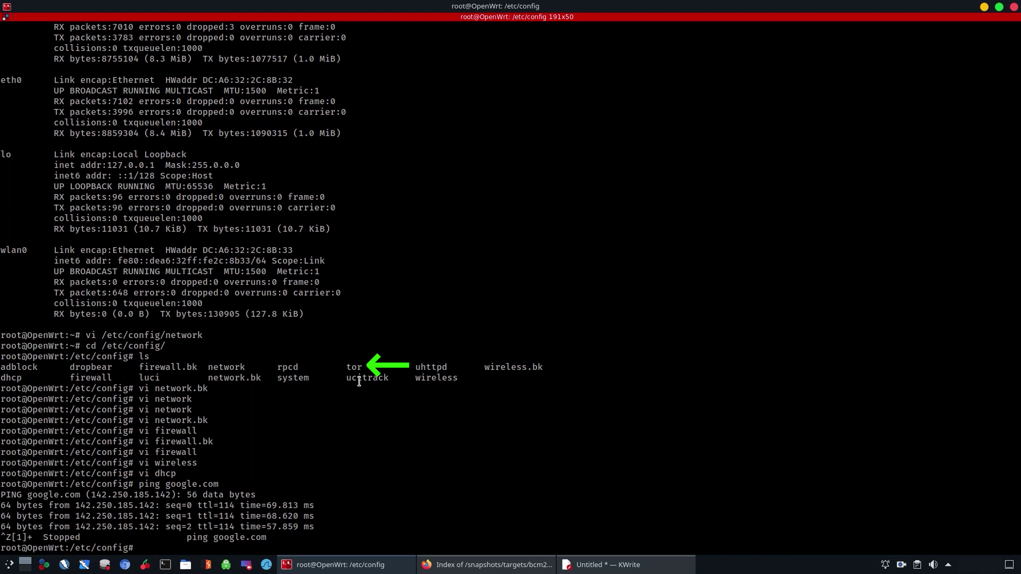
double_click(11, 369)
click(144, 398)
Log into LuCI at 192.168.0.3 with the root password and decline saving the login
click(428, 564)
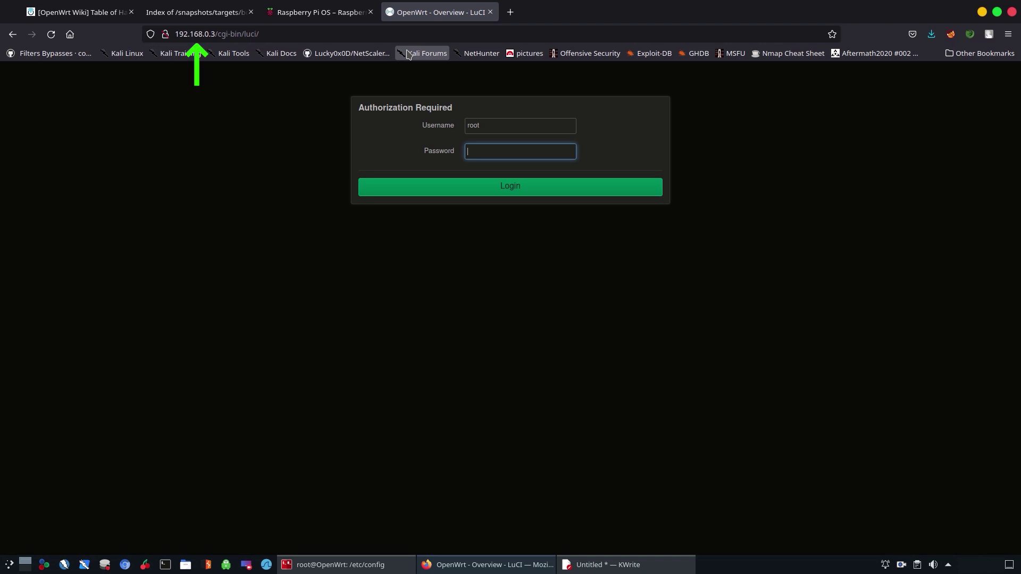
key(Return)
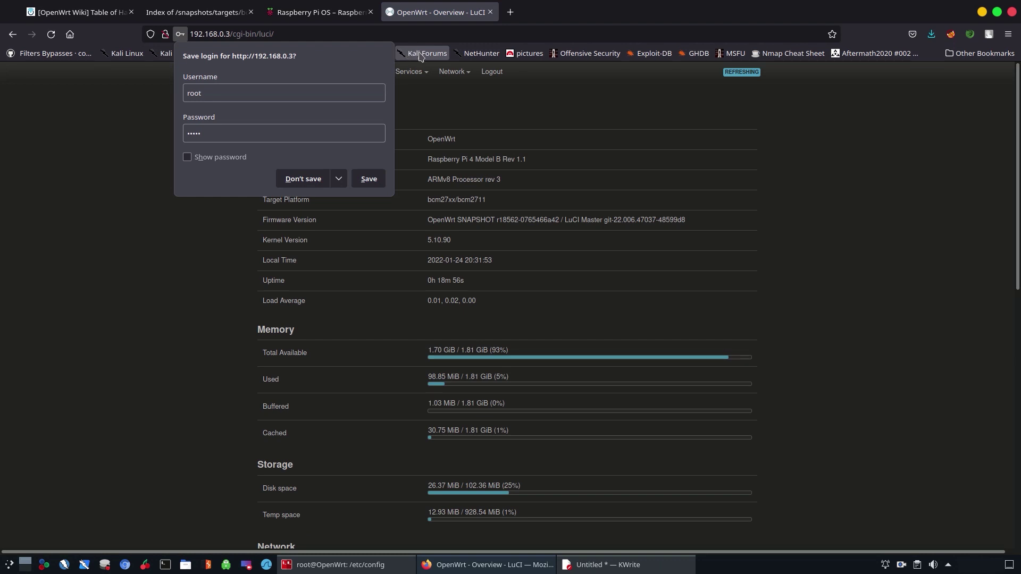
key(Escape)
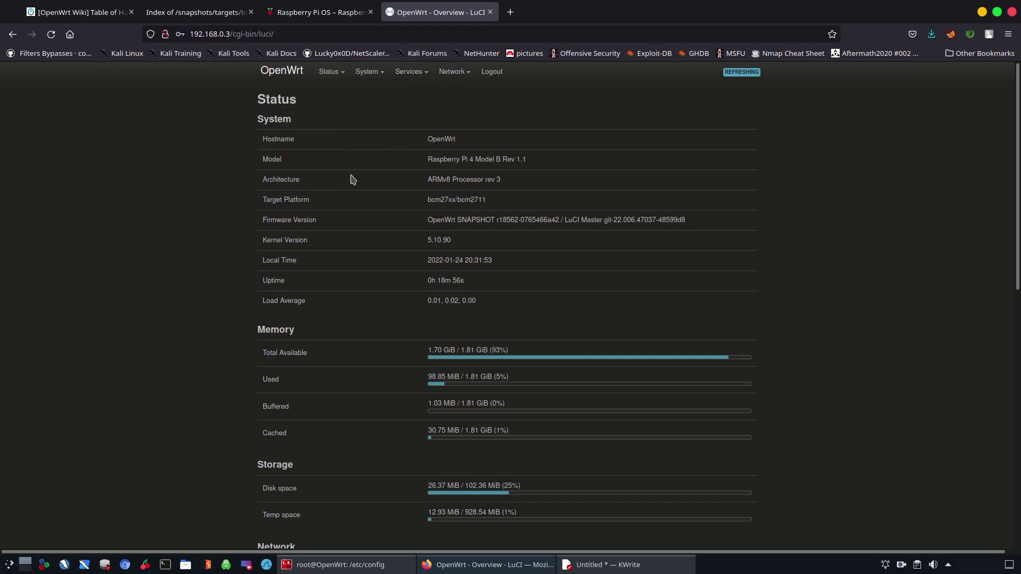
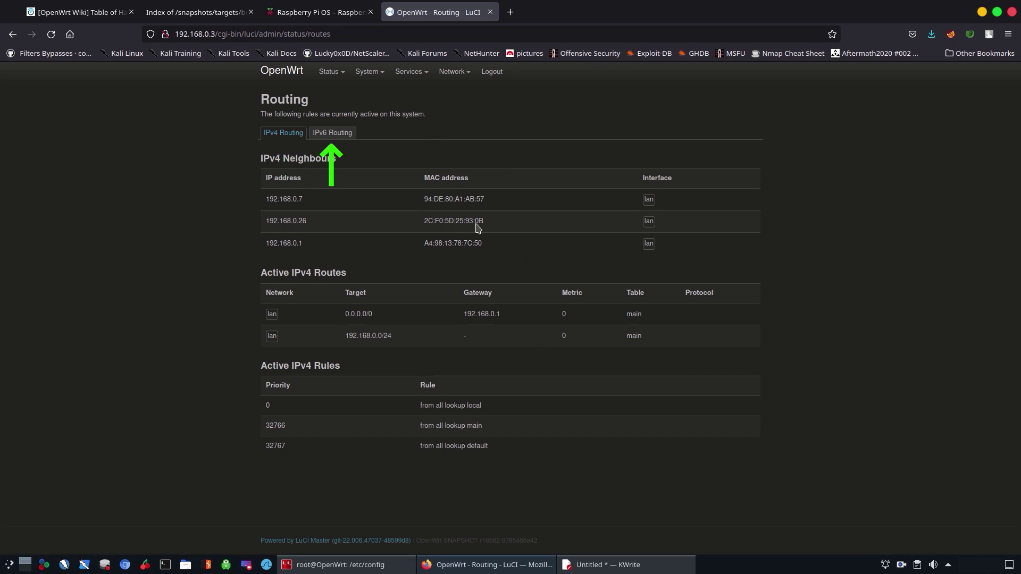
Review the IPv4 firewall tables, check the IPv6 rules, then return to IPv4
mouse_move(332, 74)
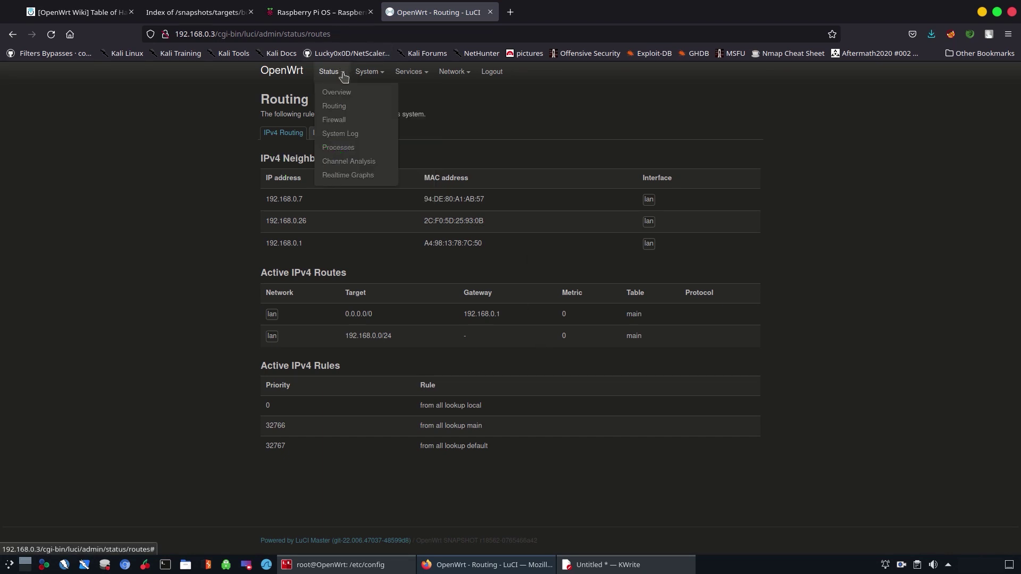
click(351, 120)
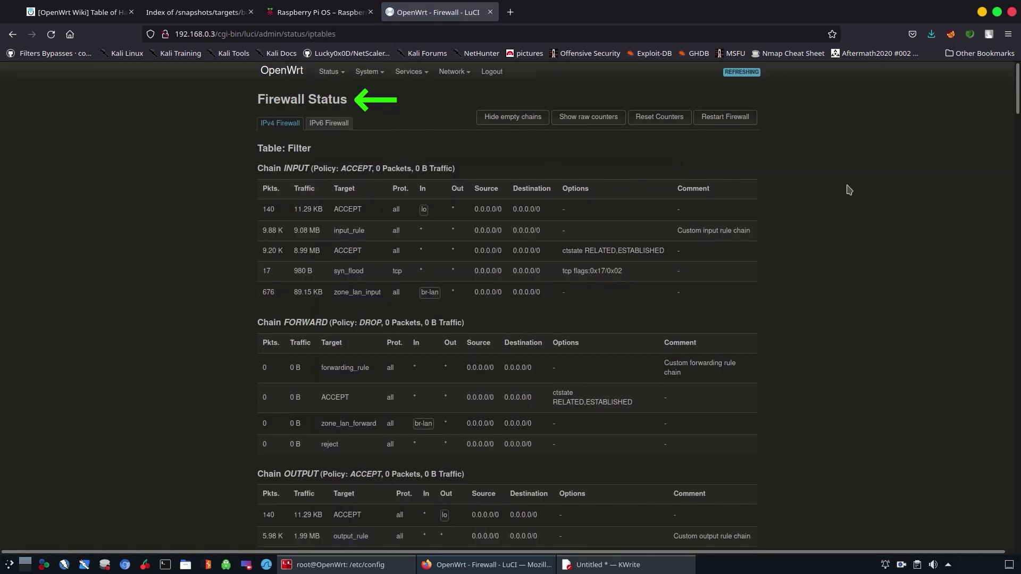
scroll(803, 247, down, 3)
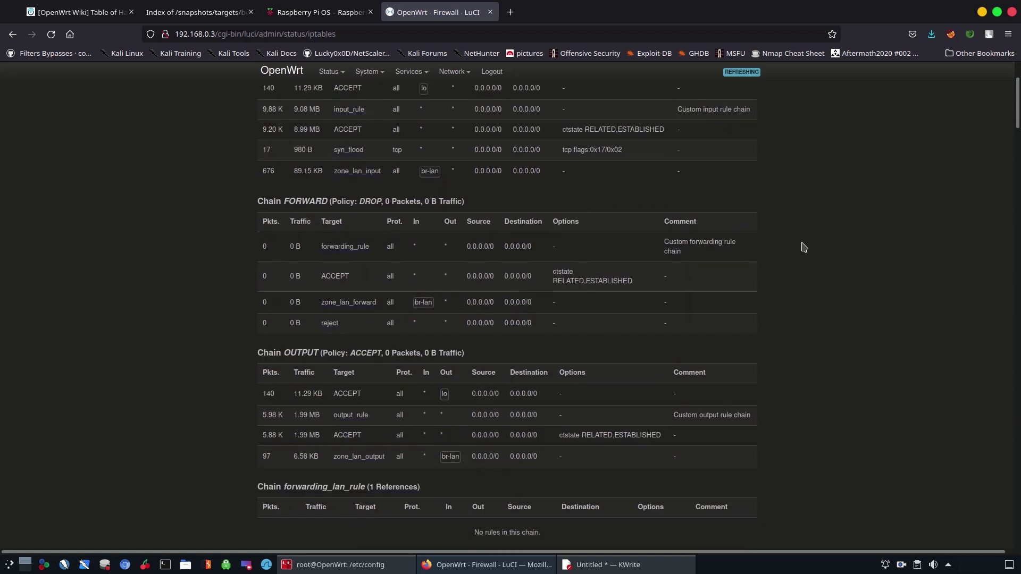
scroll(802, 247, down, 5)
scroll(803, 247, down, 5)
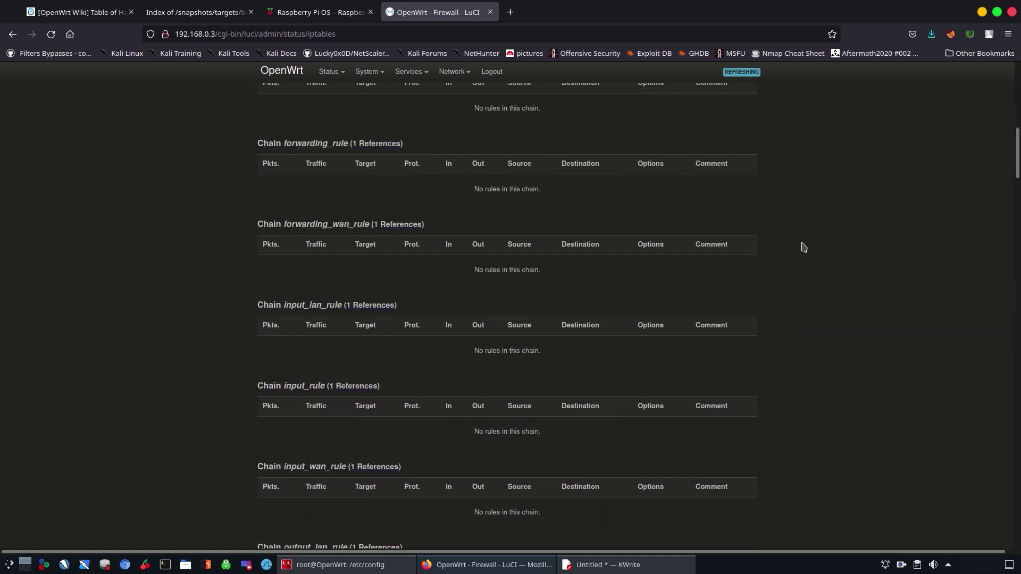
scroll(803, 247, up, 13)
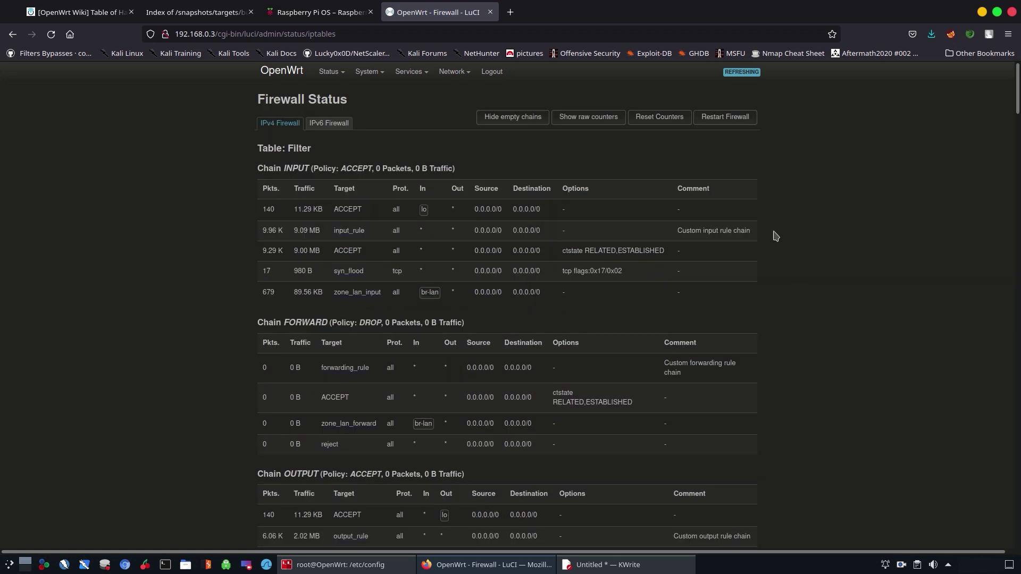
click(319, 124)
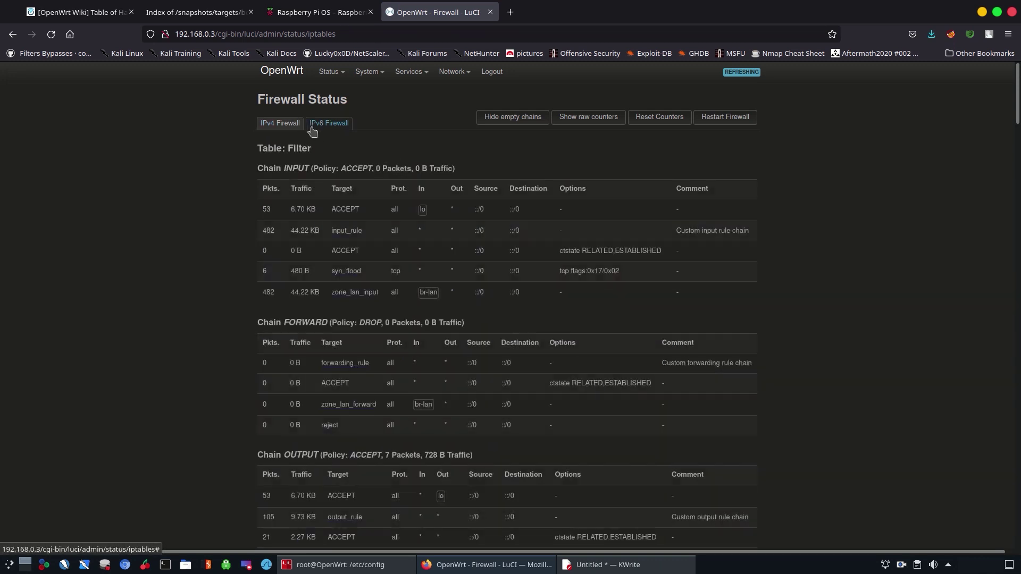
click(280, 122)
Read through the system log, glance at the kernel log, and return to the system log
mouse_move(329, 71)
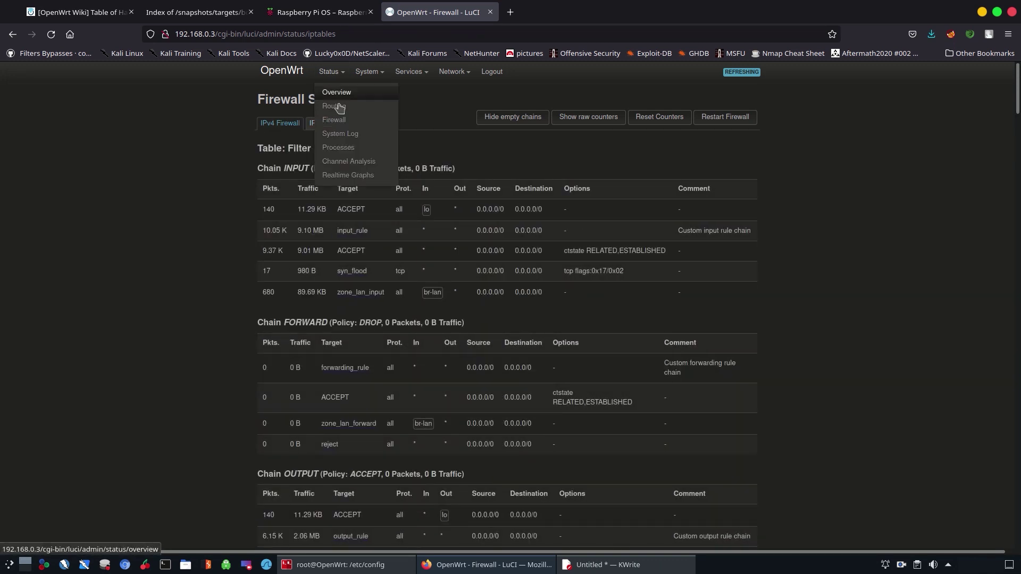
click(347, 135)
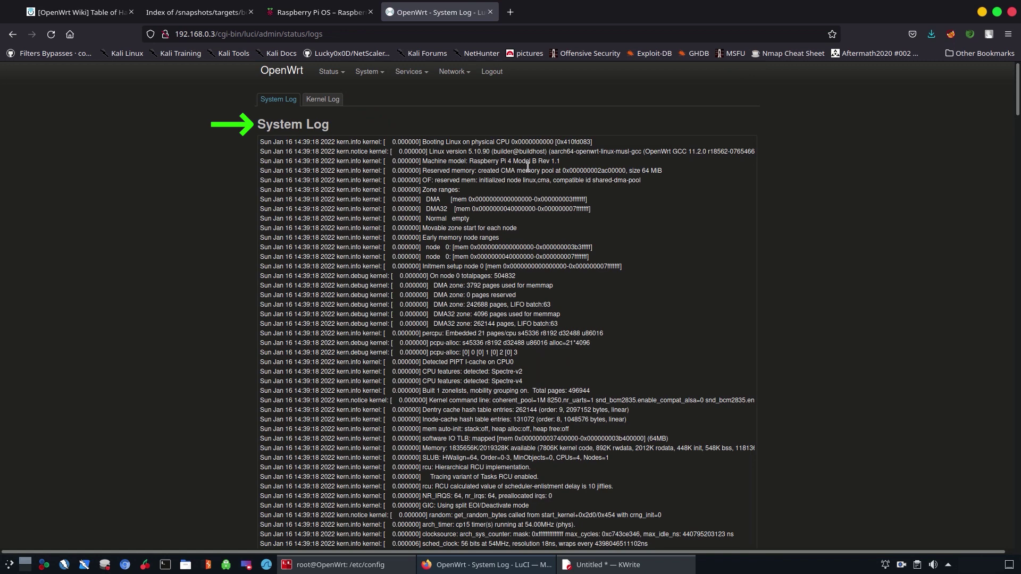
scroll(528, 167, down, 15)
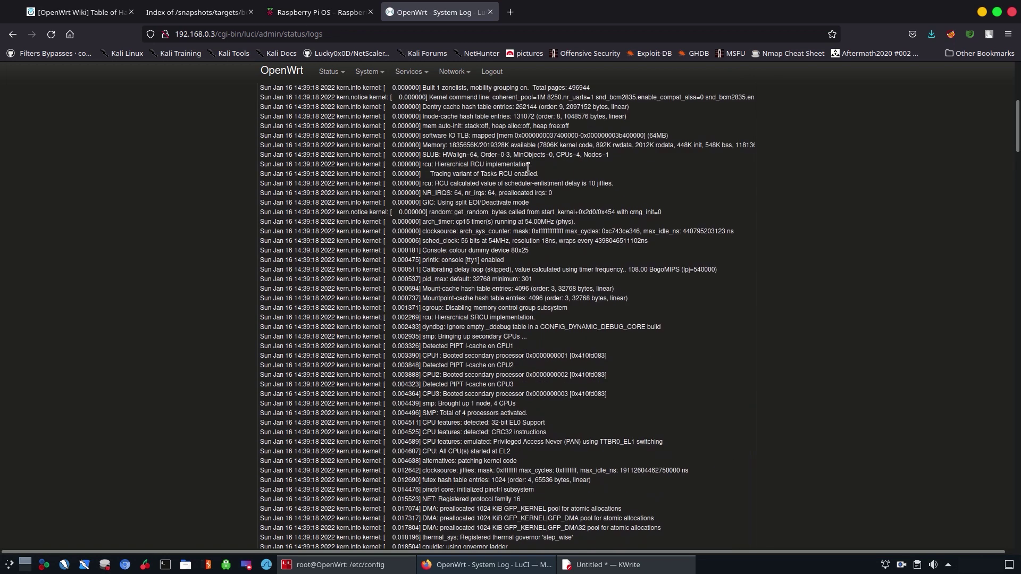
scroll(528, 167, up, 15)
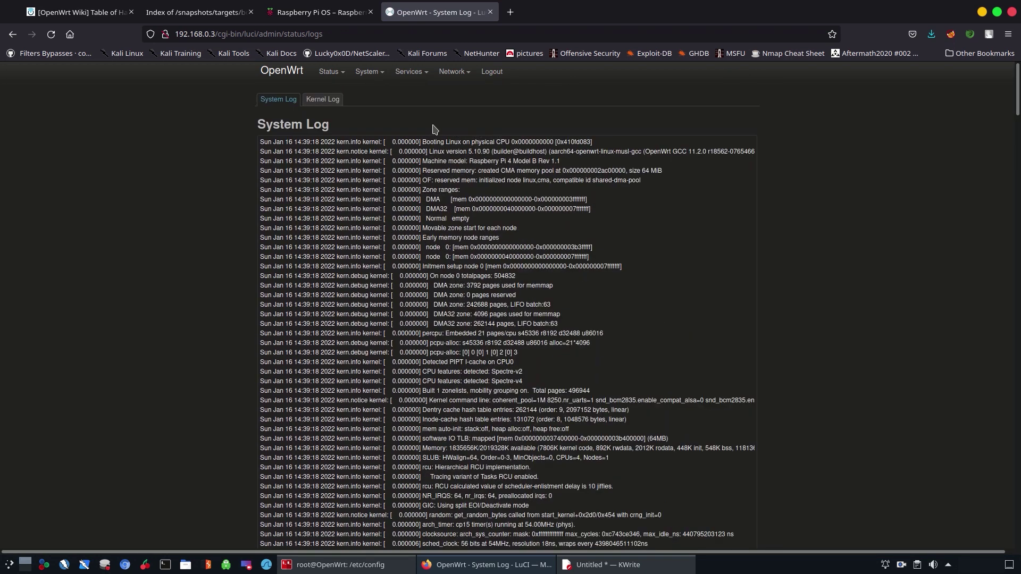
click(315, 107)
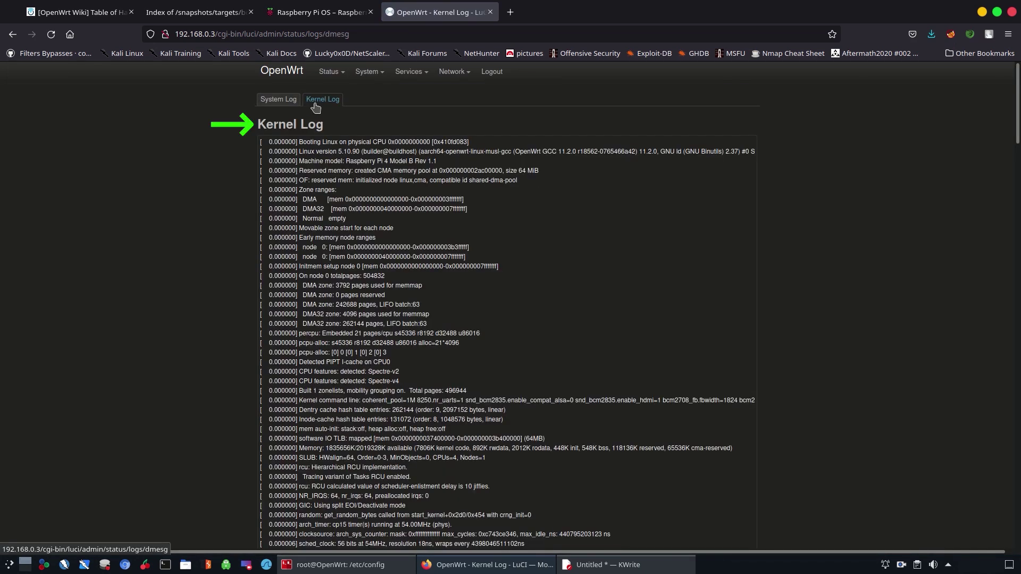
click(290, 105)
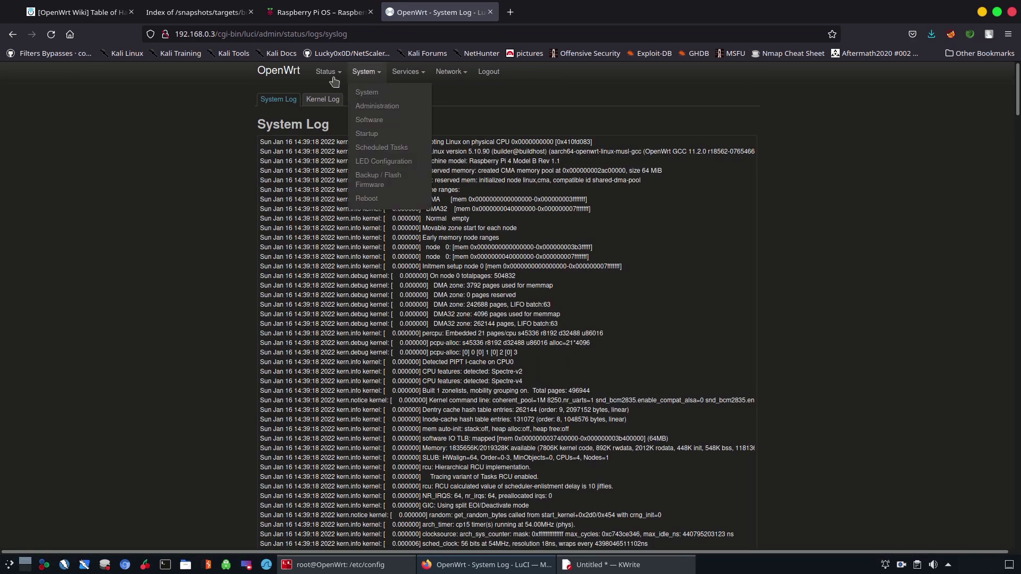
Check the running processes list, then bring up the wireless Channel Analysis page
mouse_move(329, 75)
click(354, 147)
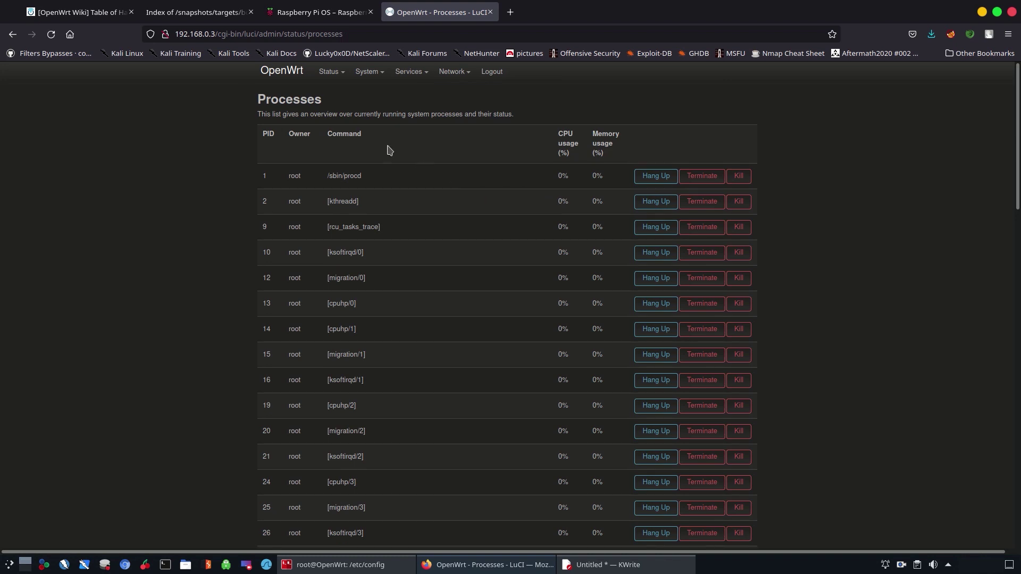
mouse_move(336, 74)
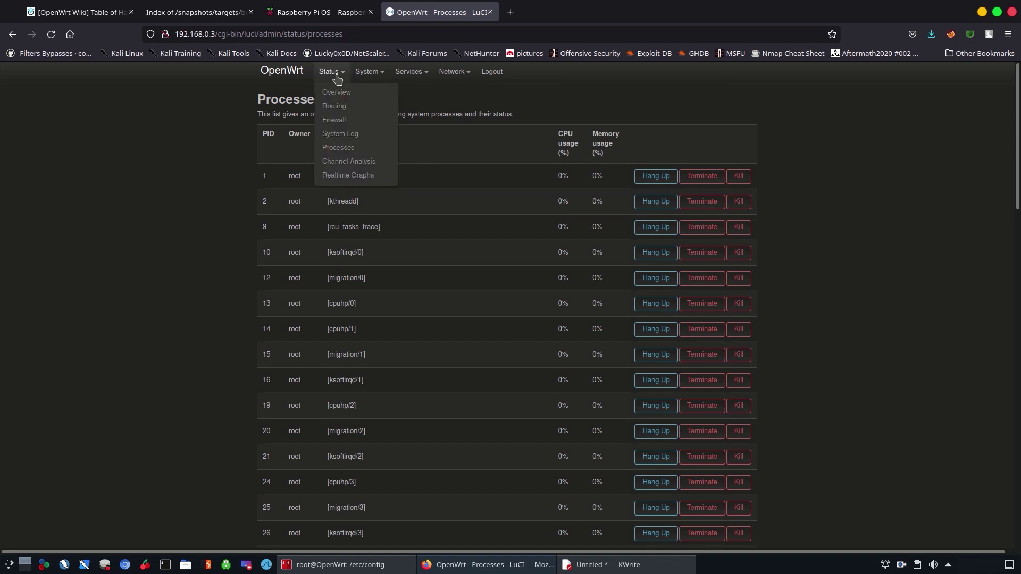
click(354, 165)
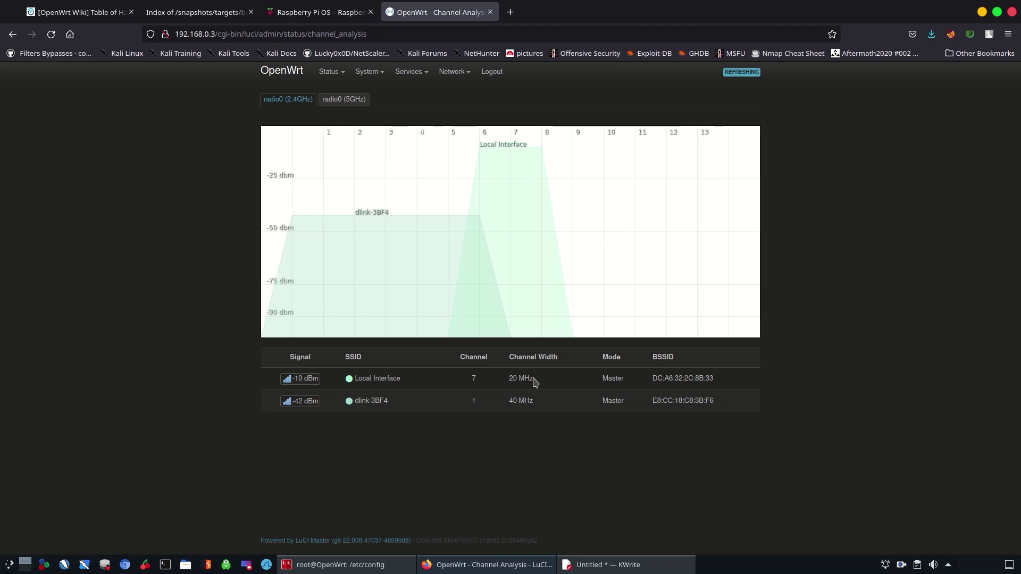
Compare the 5 GHz channel scan with the 2.4 GHz scan showing channels 7 and 1
click(329, 100)
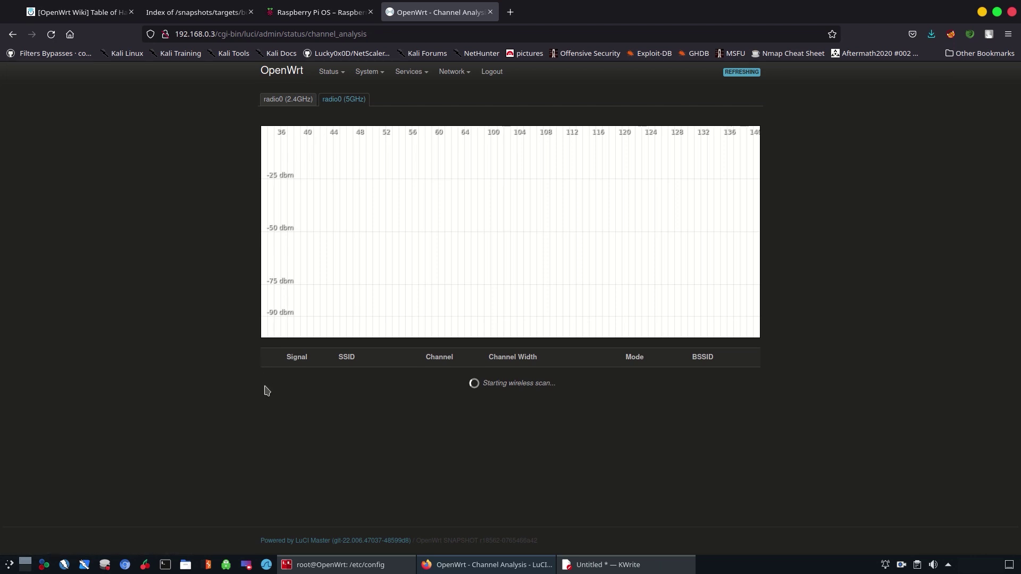
click(287, 106)
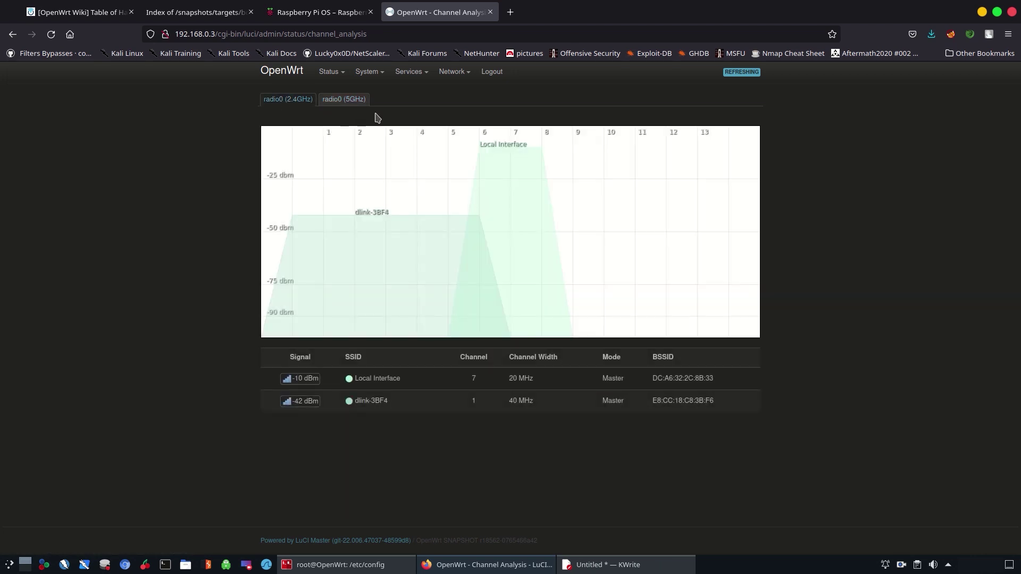
mouse_move(337, 77)
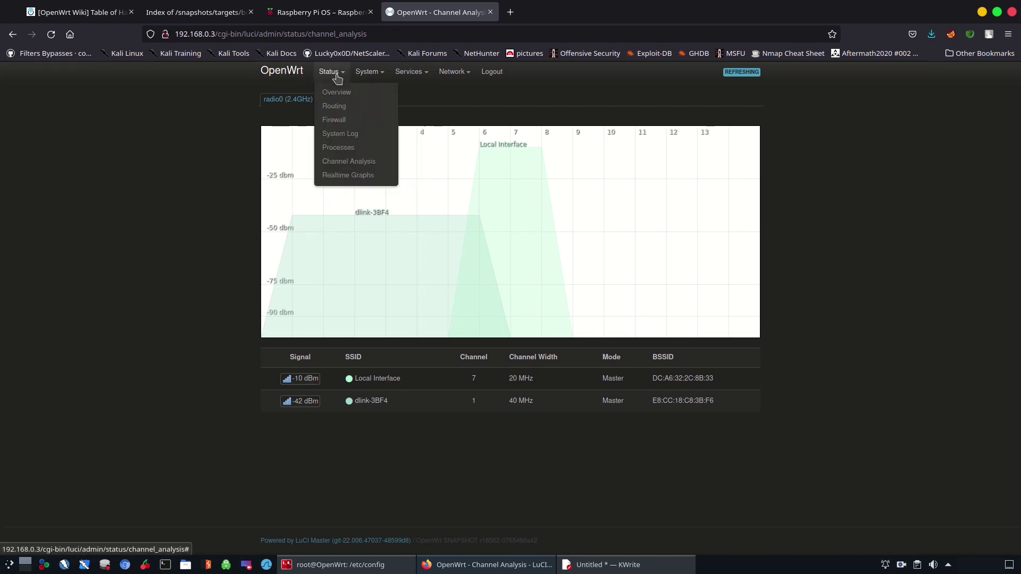
Open Realtime Graphs and view the traffic graphs for the eth0 and wlan0 interfaces
click(340, 175)
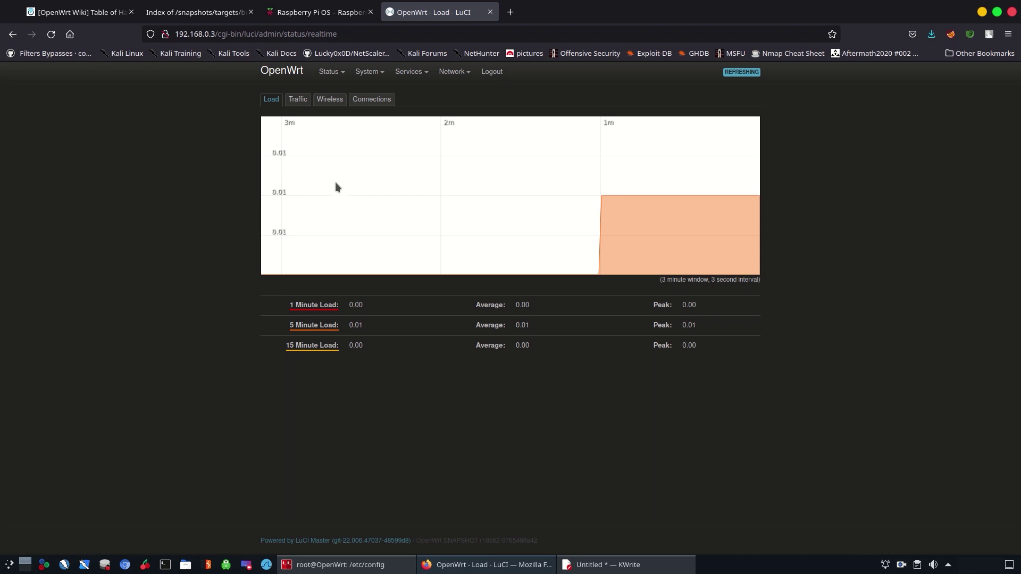
click(298, 101)
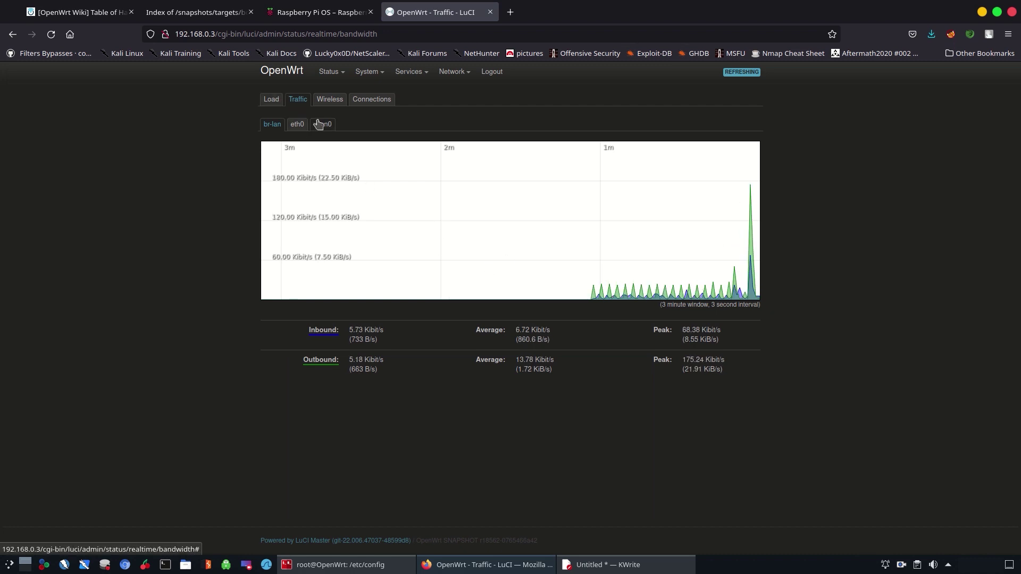
click(297, 125)
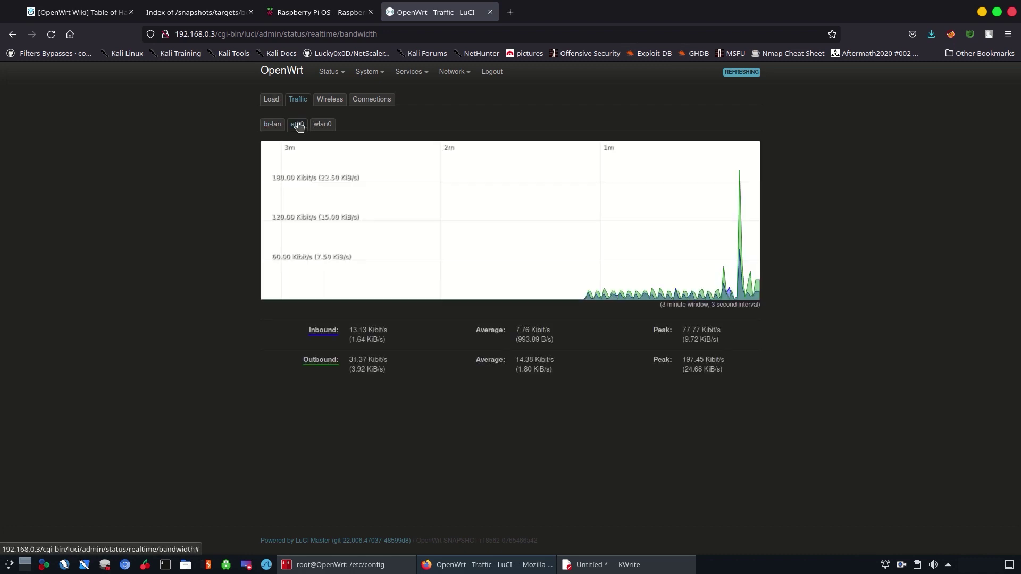
click(319, 126)
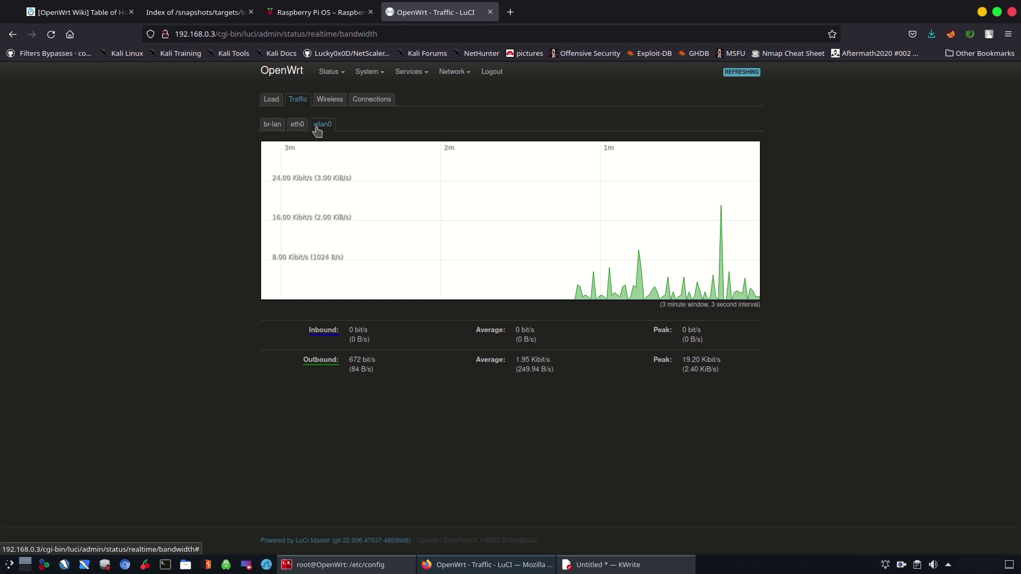
Scroll through the realtime wireless graphs, then go to the Wireless Overview for radio0
click(326, 100)
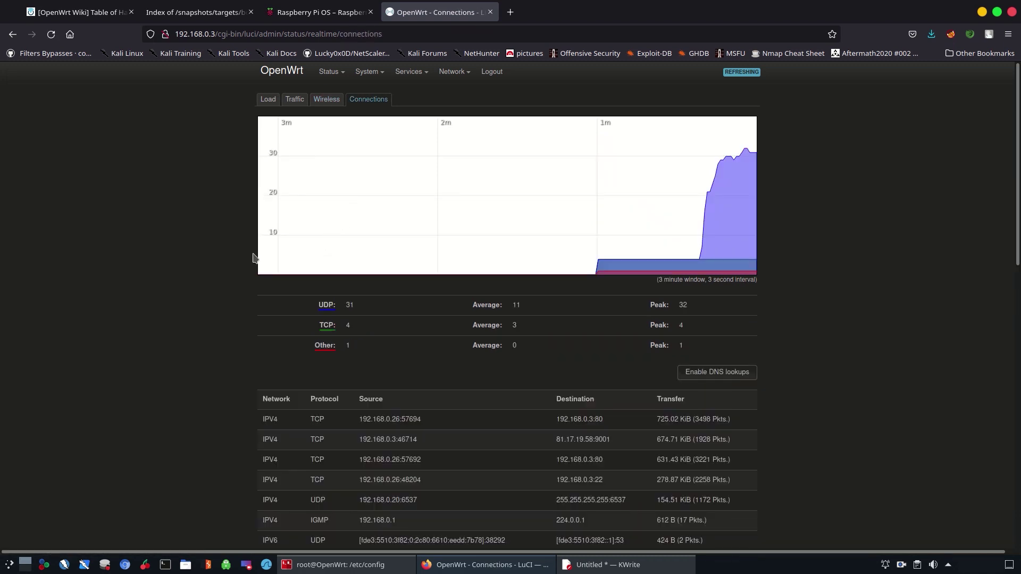
scroll(208, 252, down, 3)
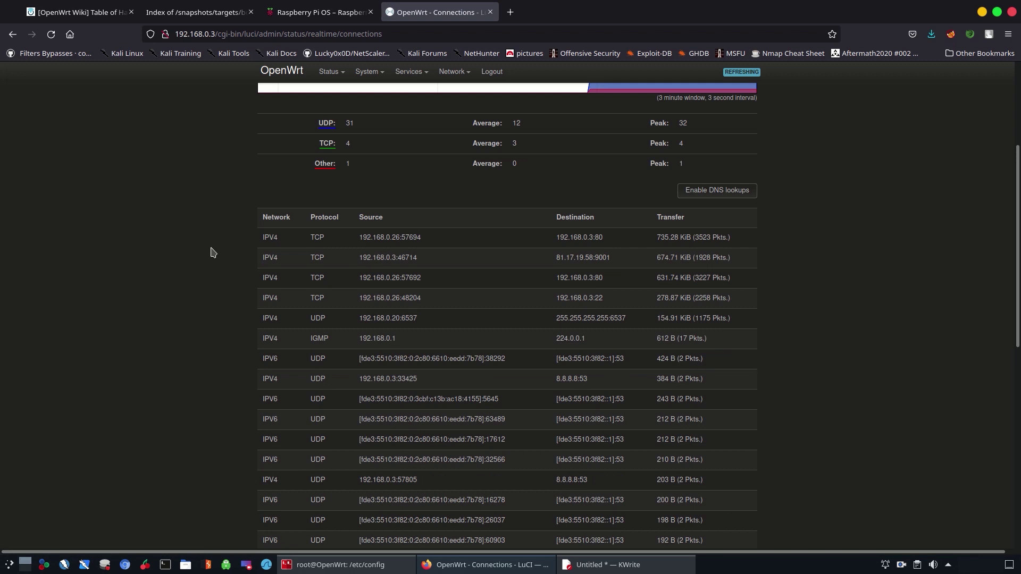
scroll(213, 252, down, 3)
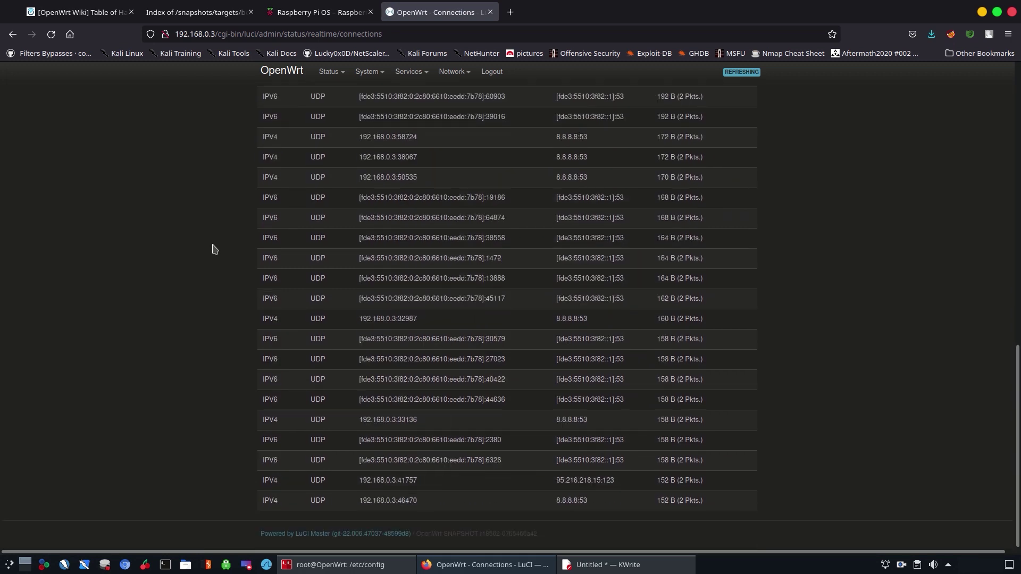
scroll(218, 248, up, 6)
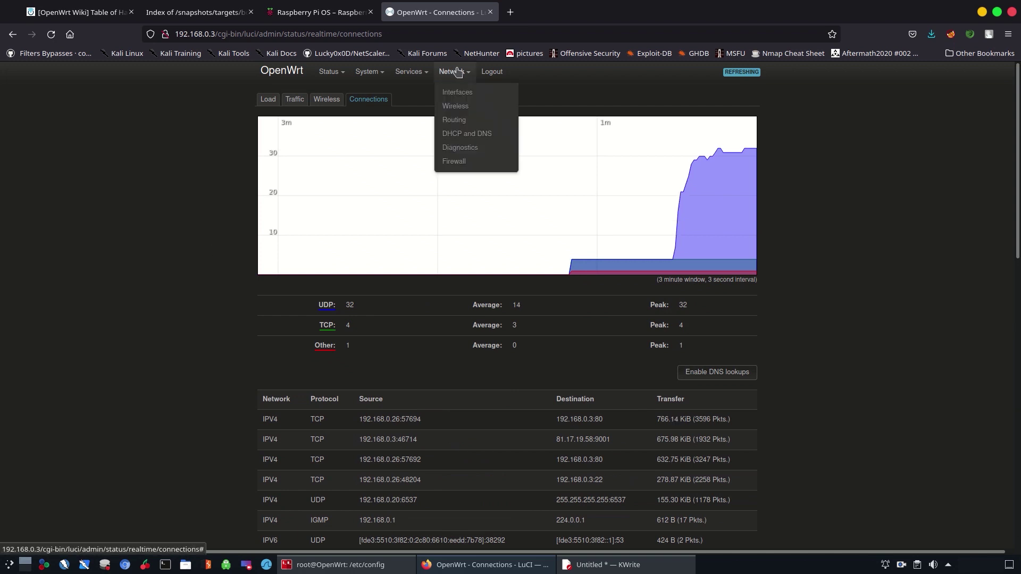
click(513, 95)
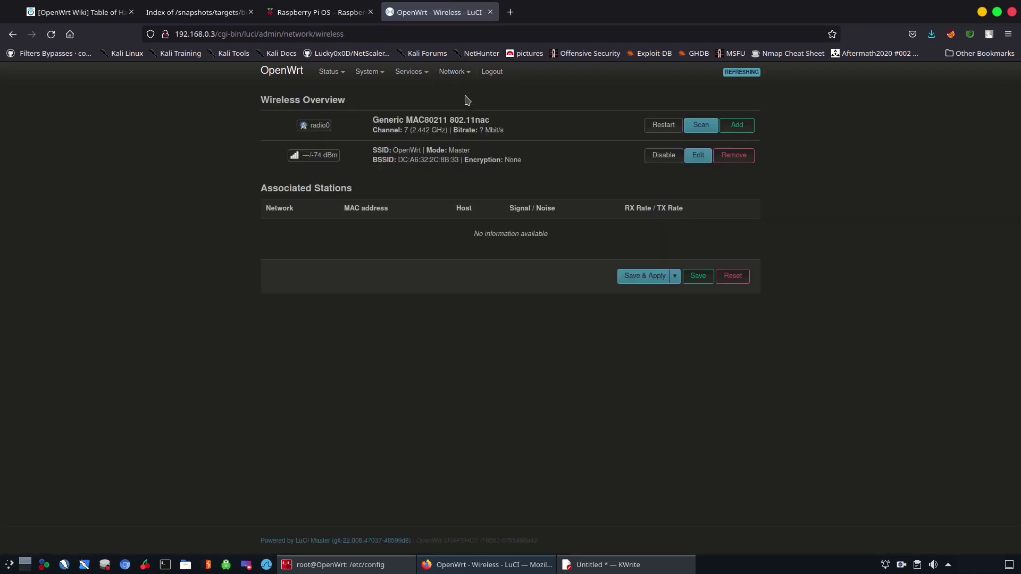
Visit Network Diagnostics, then the firewall zones, Port Forwards and Traffic Rules pages
mouse_move(458, 76)
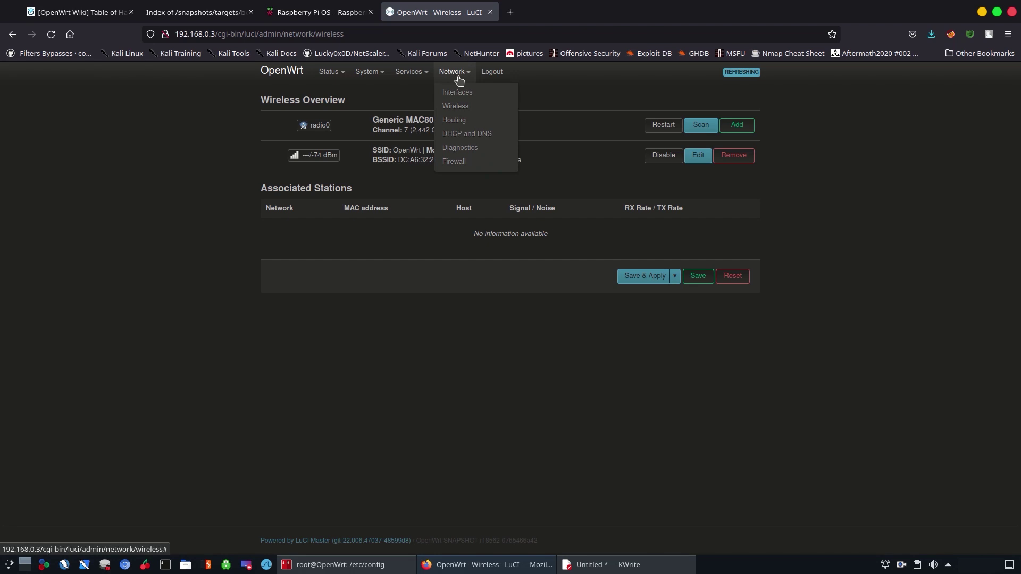
click(459, 148)
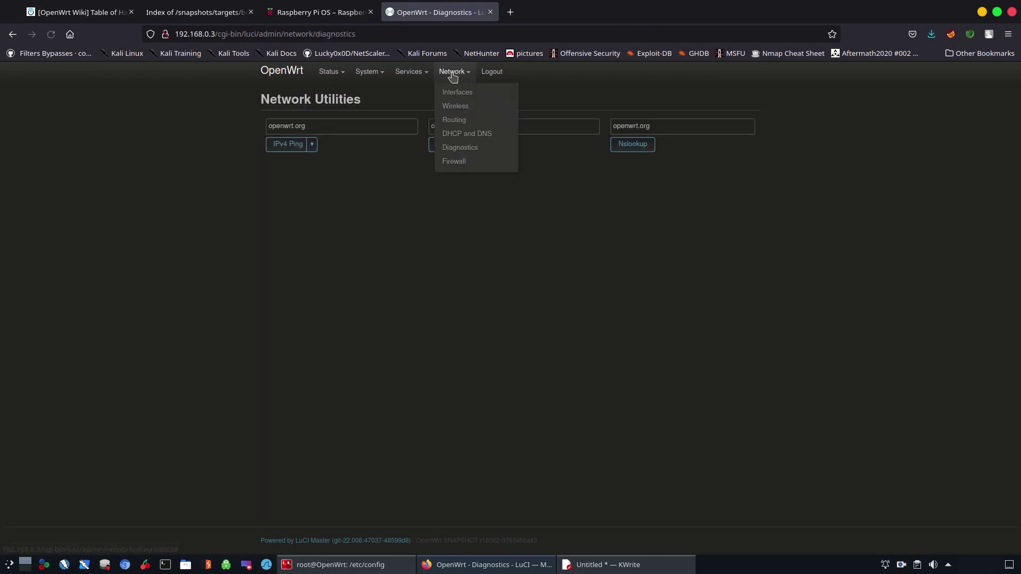
click(461, 160)
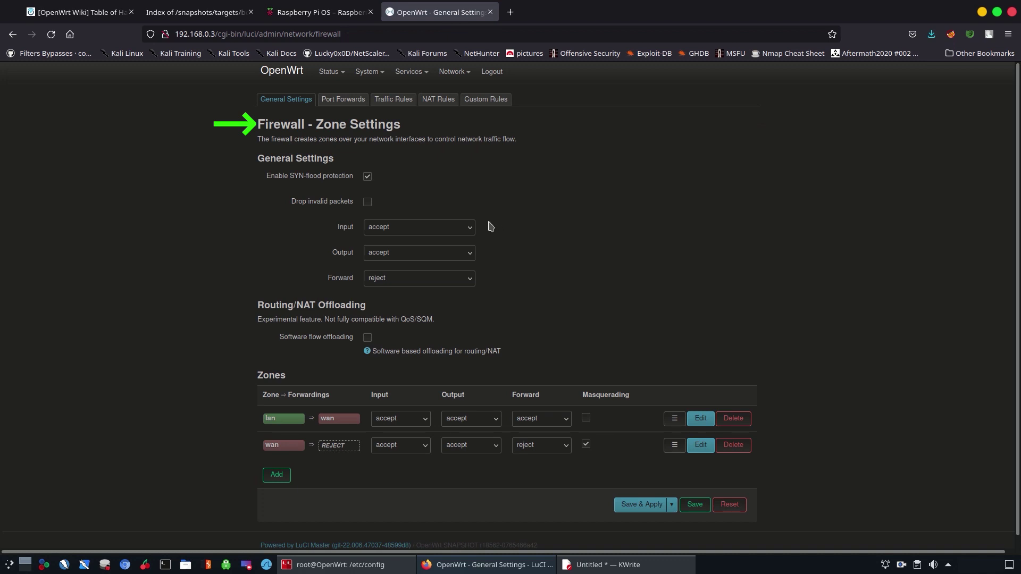
click(346, 101)
click(397, 100)
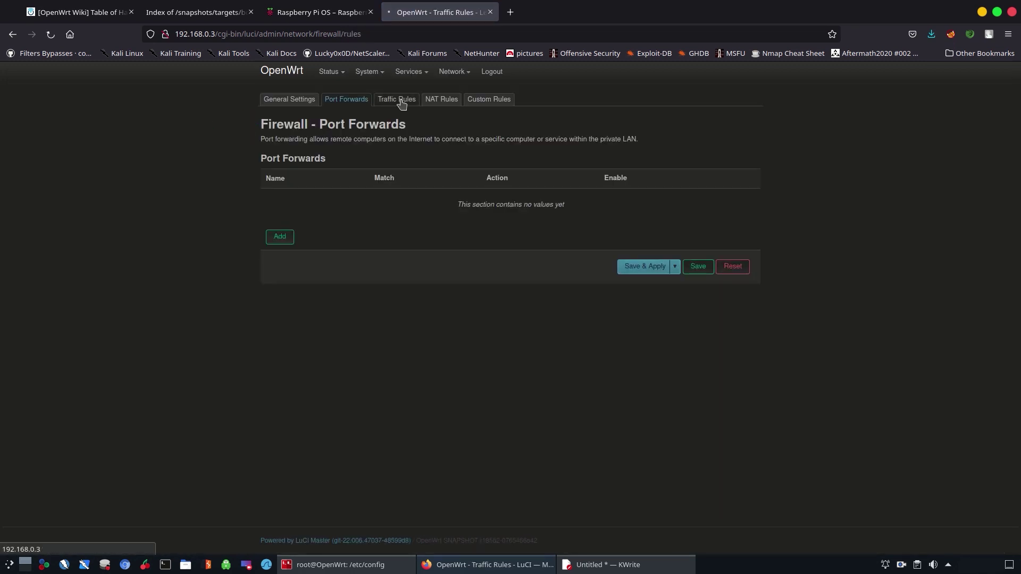
Look over the NAT and Custom Rules tabs, return to General Settings, then open System > Software
click(433, 101)
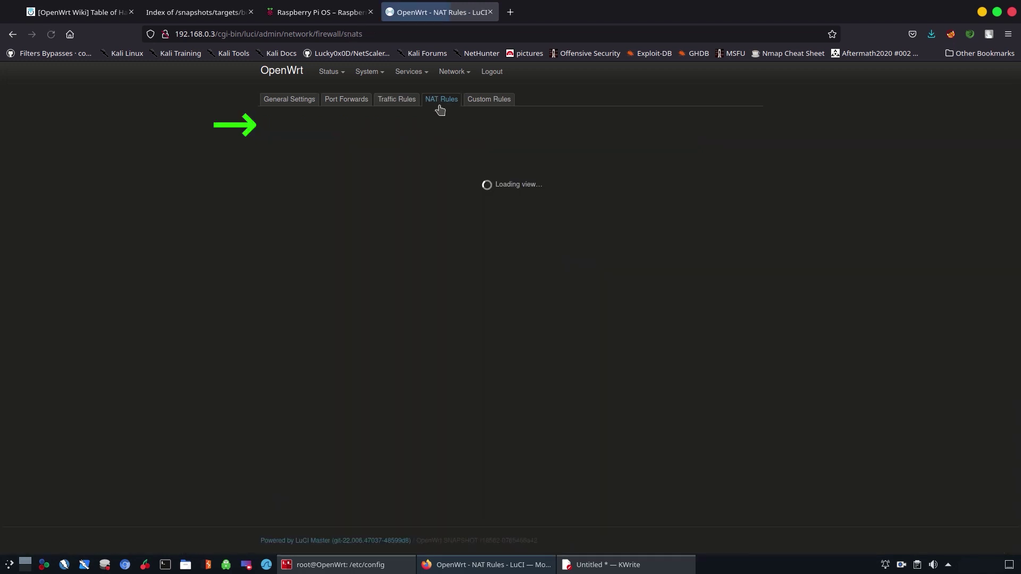
click(474, 101)
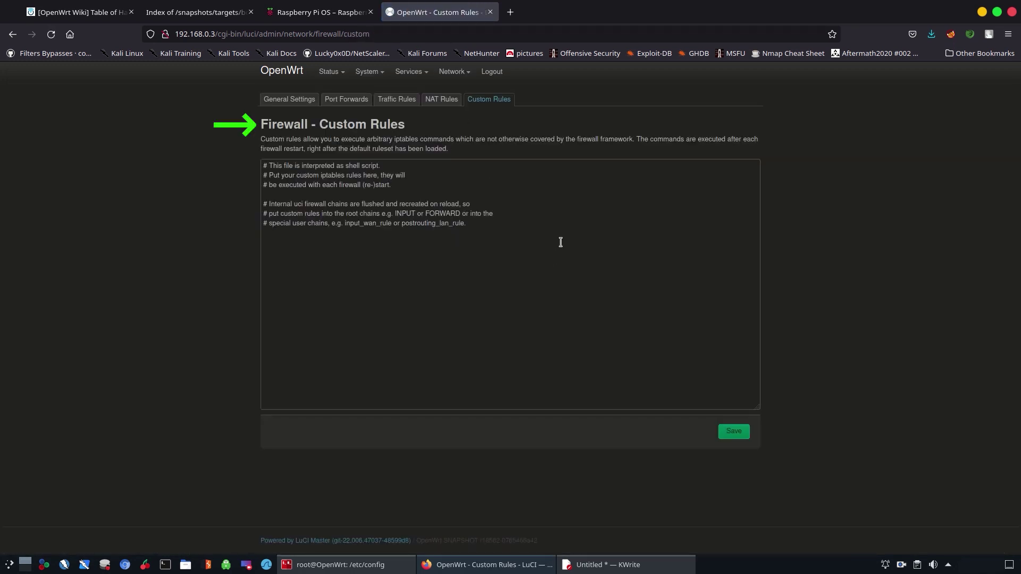
click(314, 236)
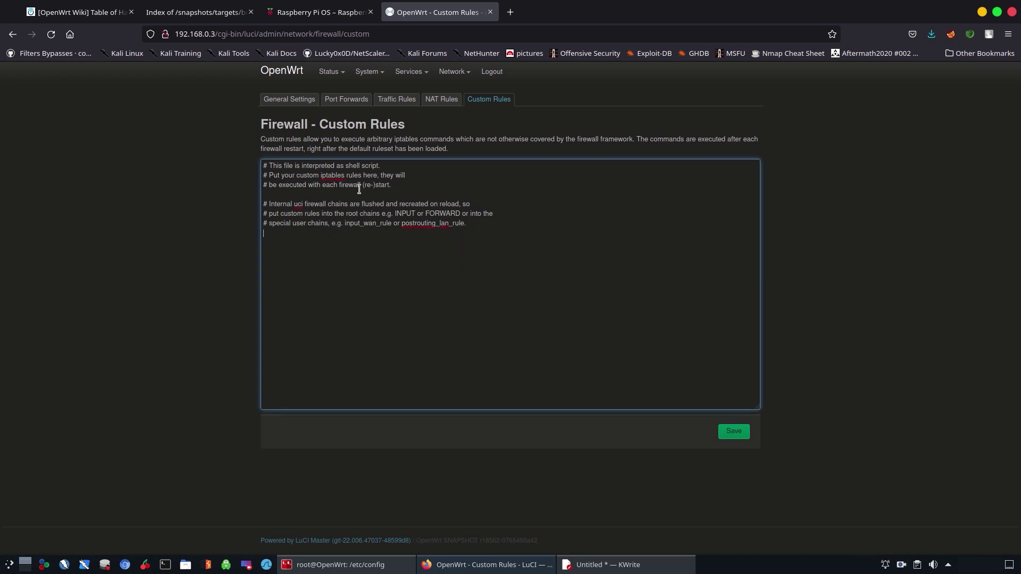
click(288, 103)
mouse_move(363, 72)
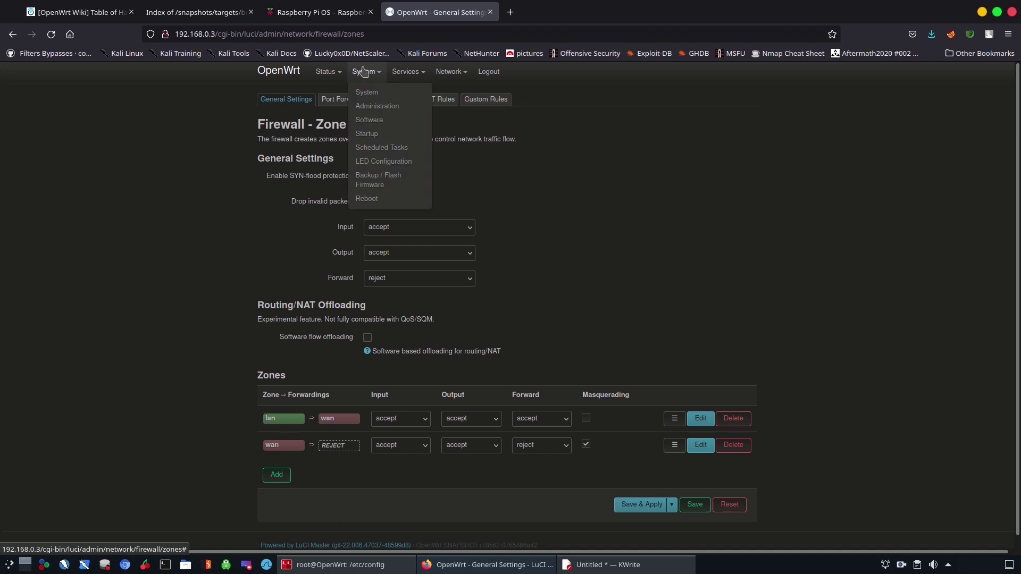
click(375, 120)
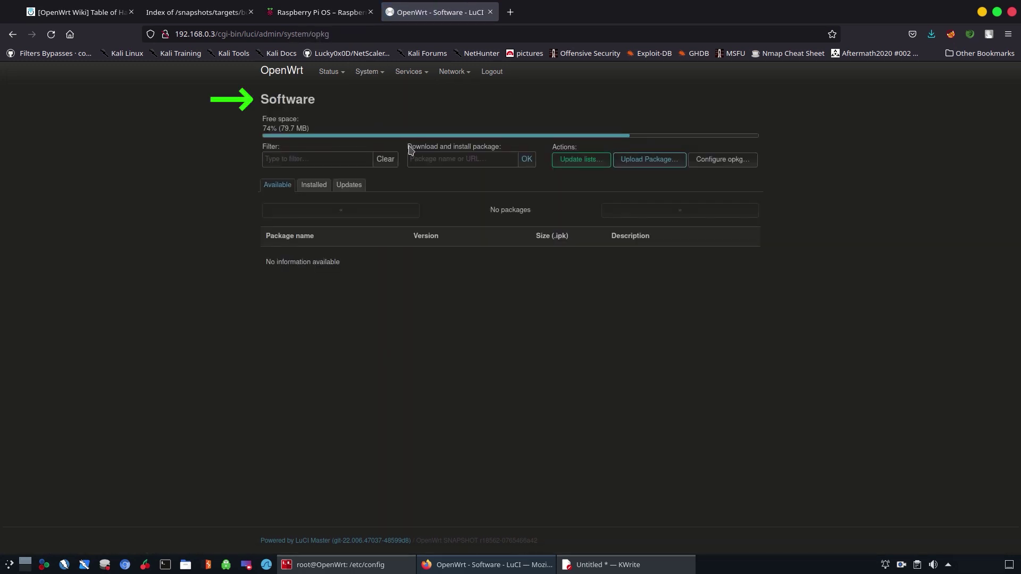
Update the opkg package lists to 9595 available packages and dismiss the output
click(565, 162)
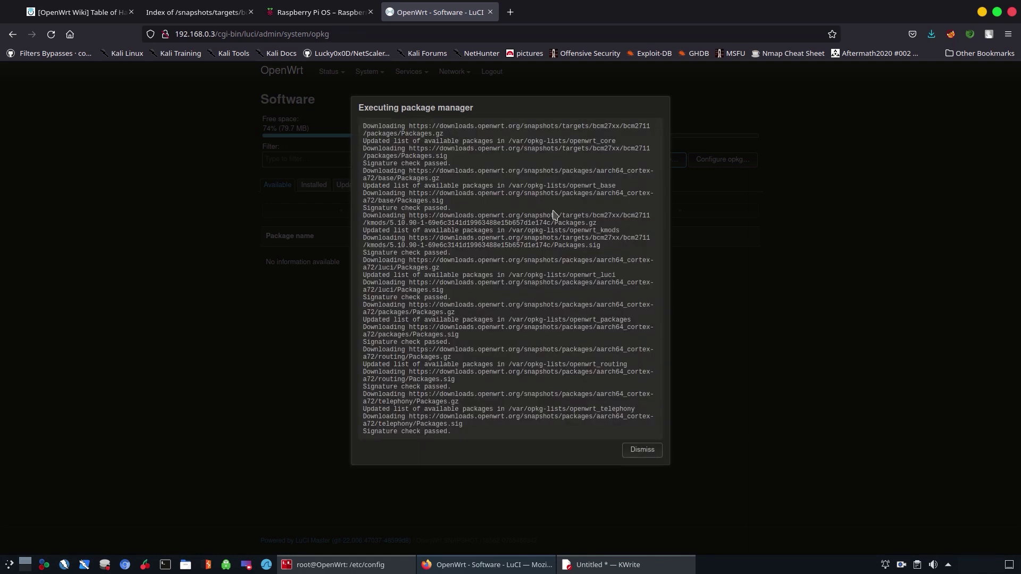
click(641, 452)
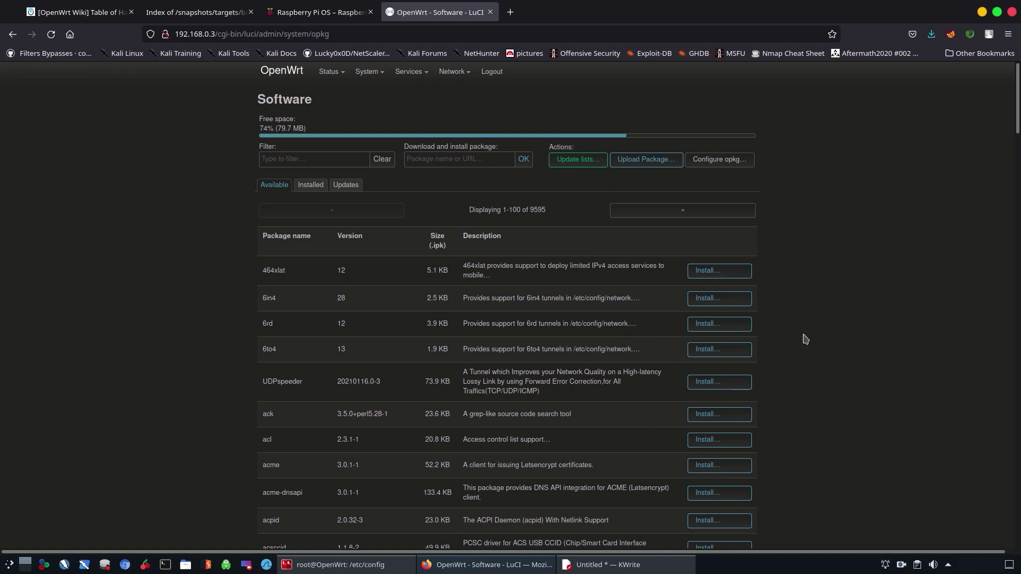
scroll(806, 345, down, 3)
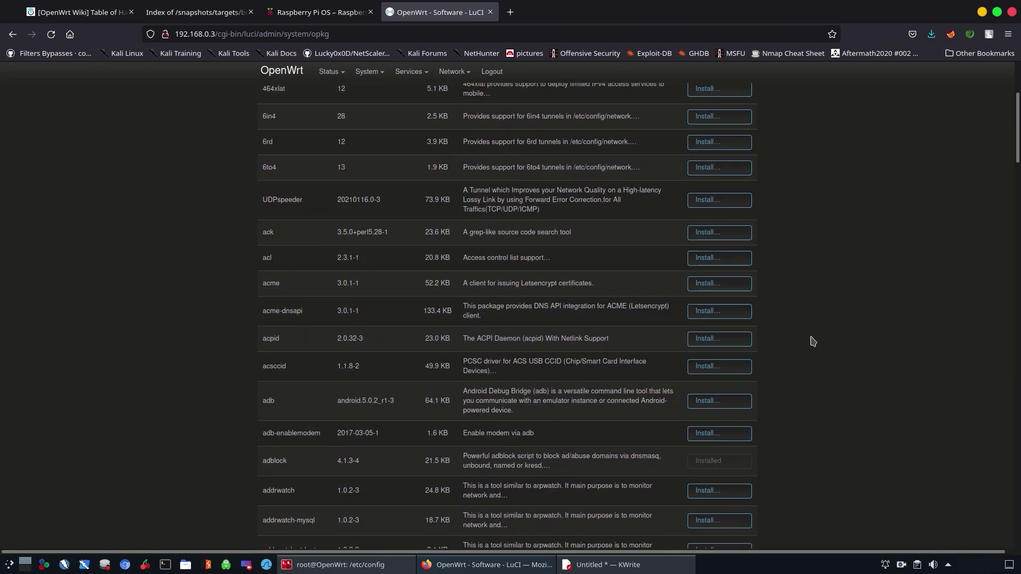
drag(1017, 129, 1018, 171)
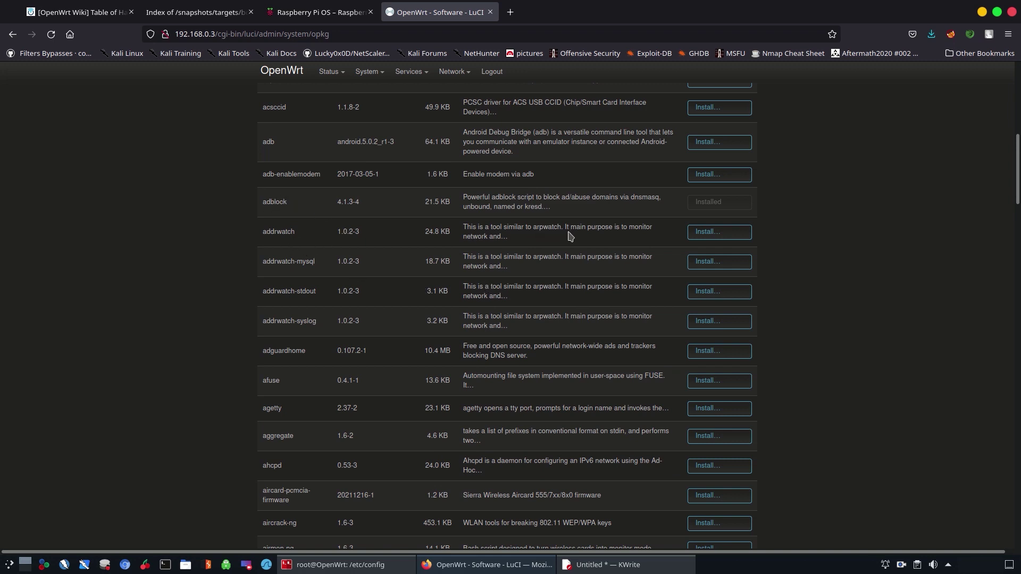
scroll(518, 264, down, 5)
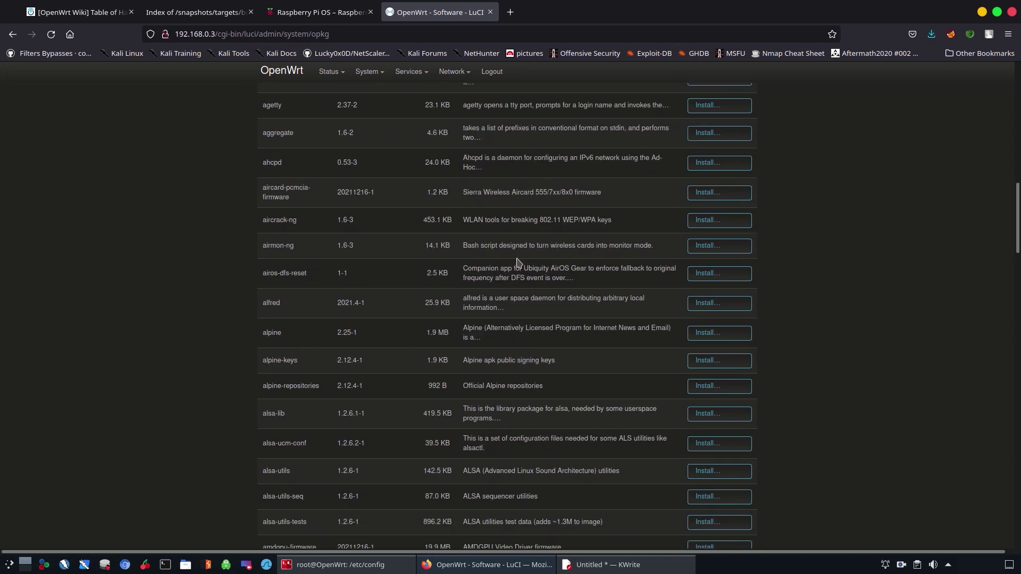
scroll(518, 264, down, 4)
scroll(489, 266, up, 3)
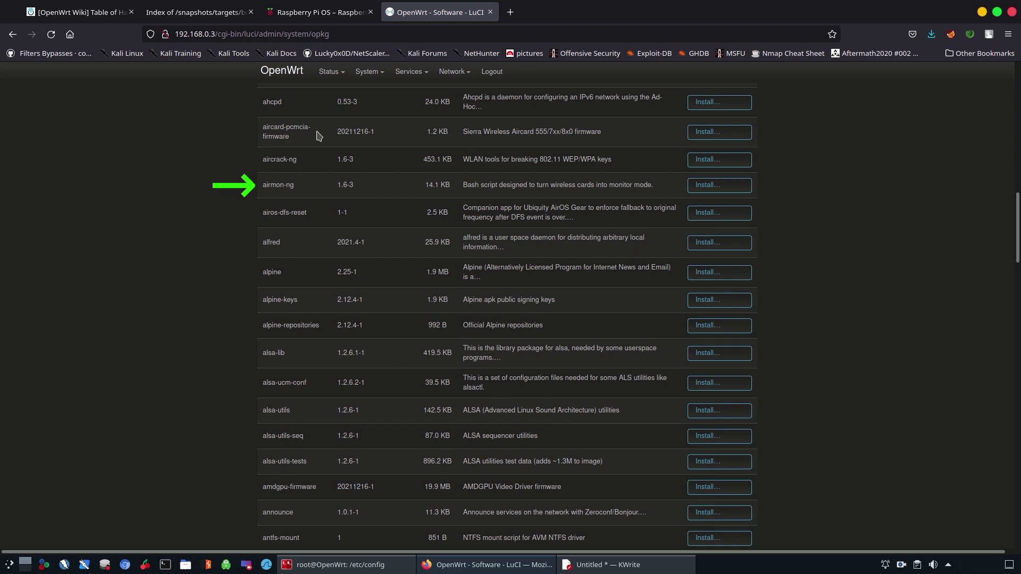
scroll(319, 160, up, 4)
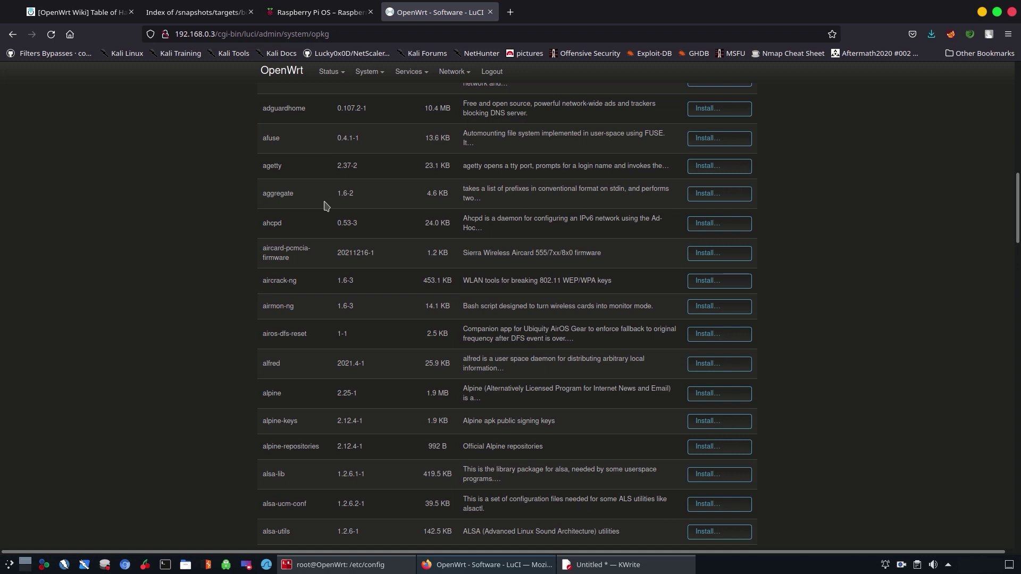
scroll(326, 205, down, 8)
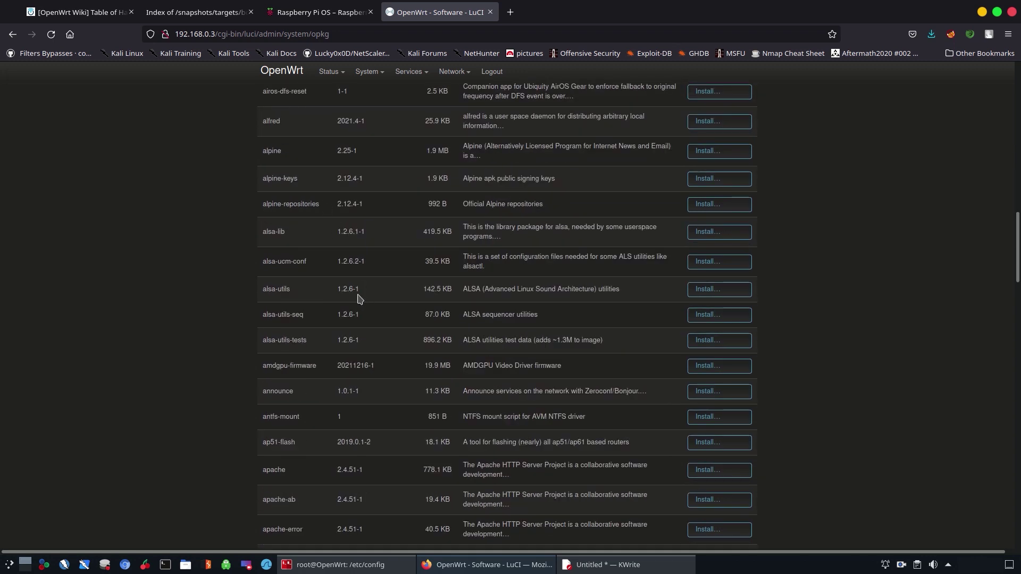
scroll(357, 299, down, 8)
scroll(358, 299, down, 9)
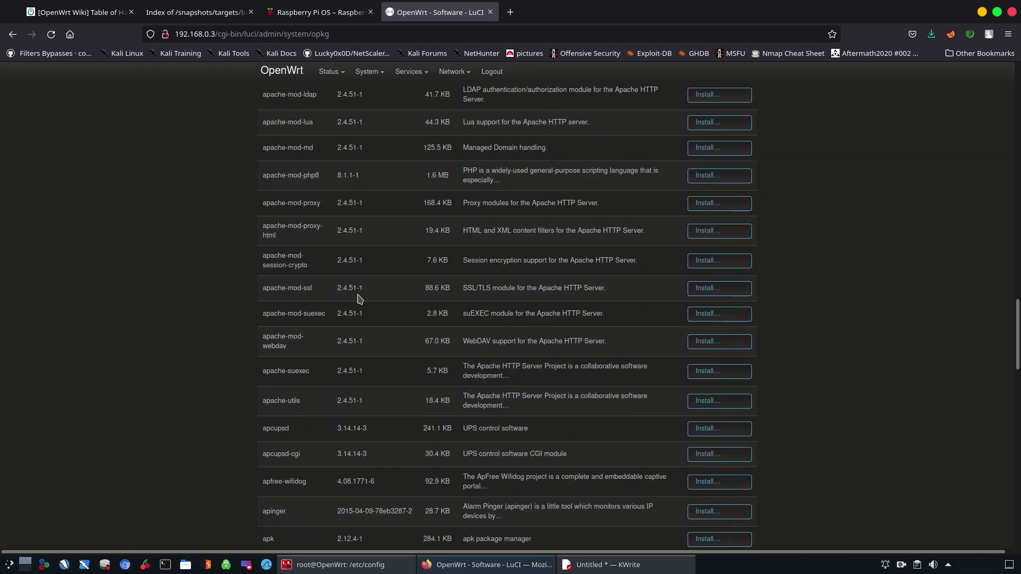
scroll(358, 298, down, 8)
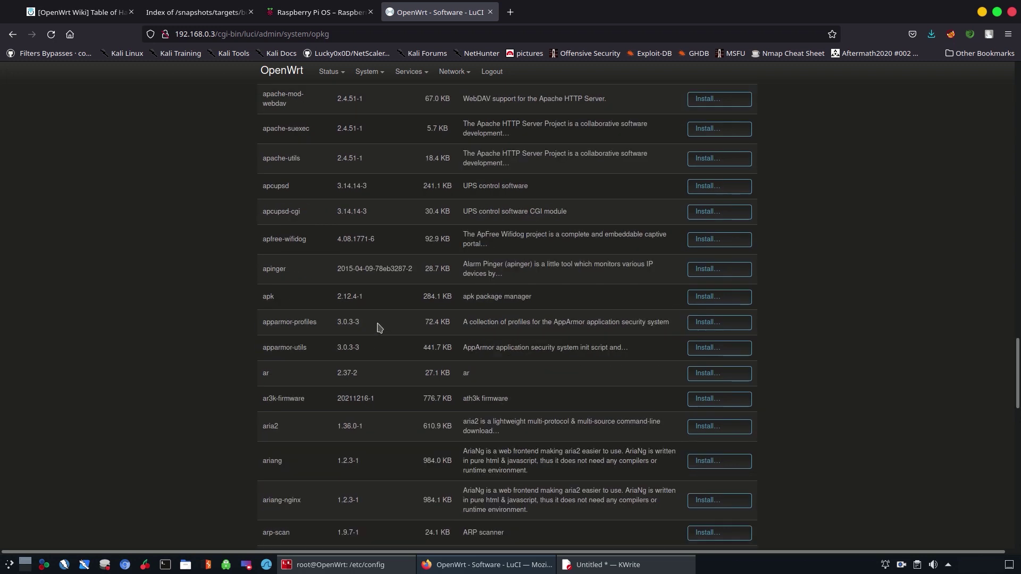
scroll(385, 339, down, 10)
scroll(385, 339, down, 10)
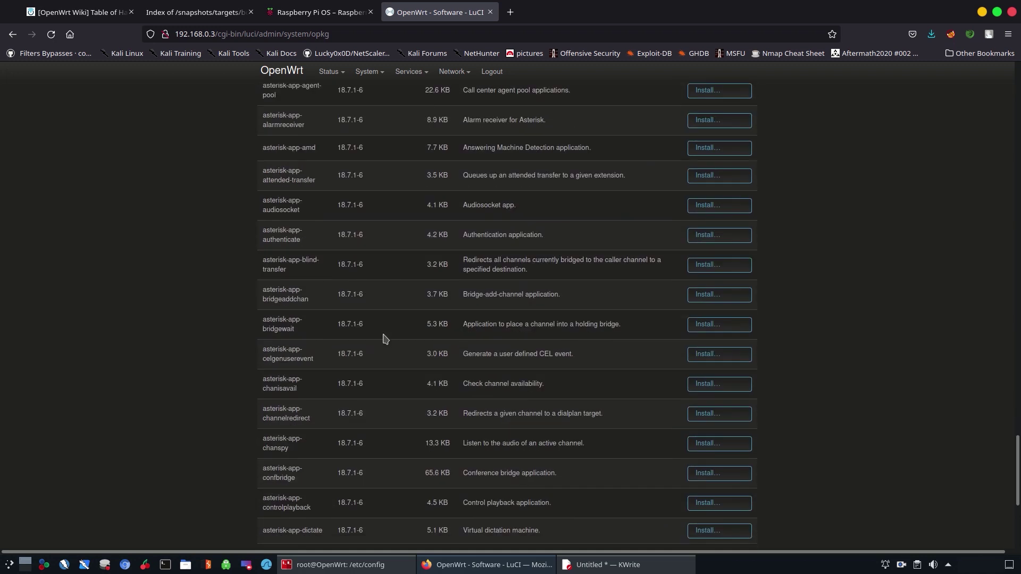
scroll(385, 339, down, 9)
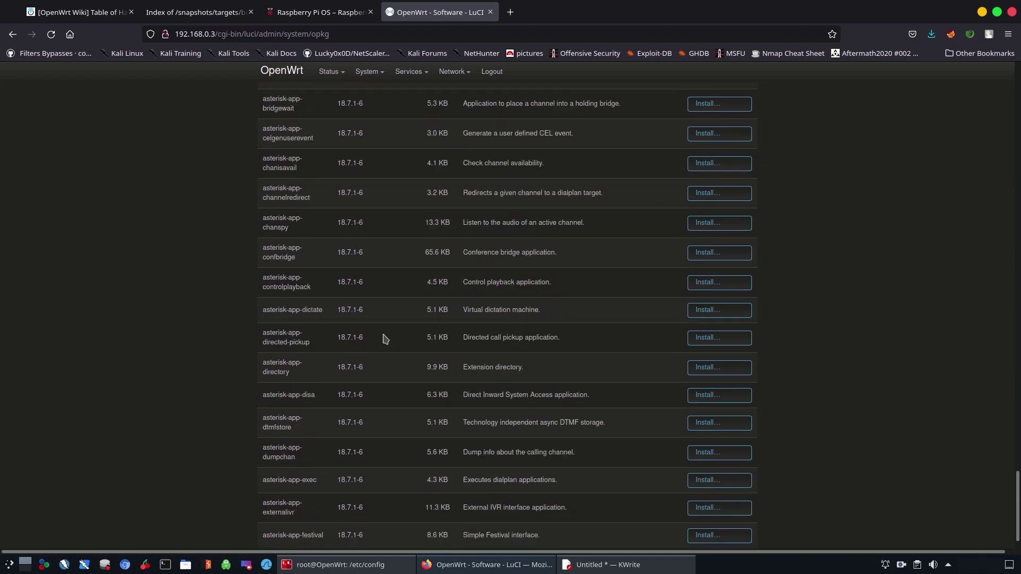
scroll(902, 109, up, 20)
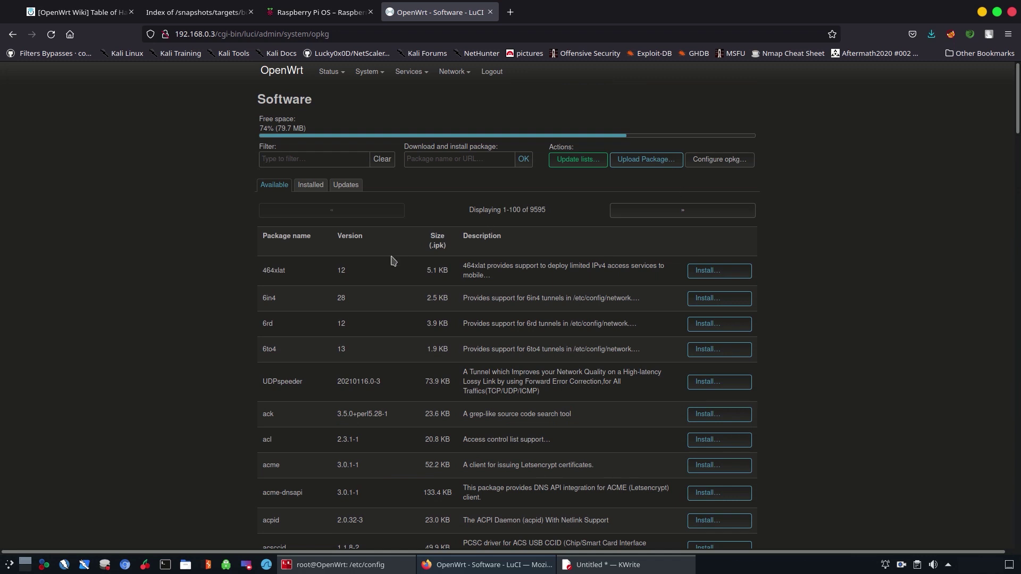
Filter the Software page to the 166 installed packages, then open System > System
click(311, 185)
mouse_move(371, 78)
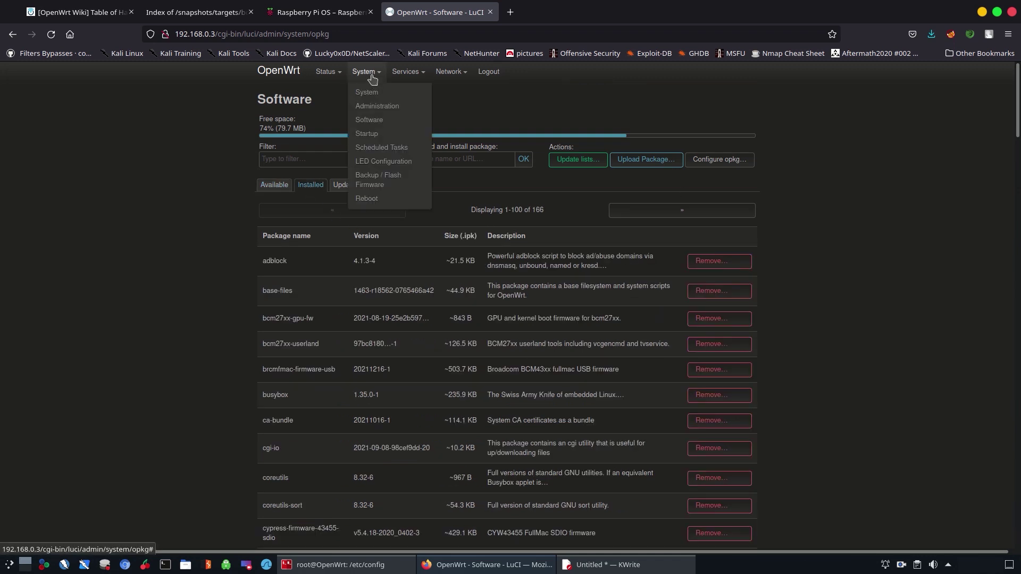
click(367, 93)
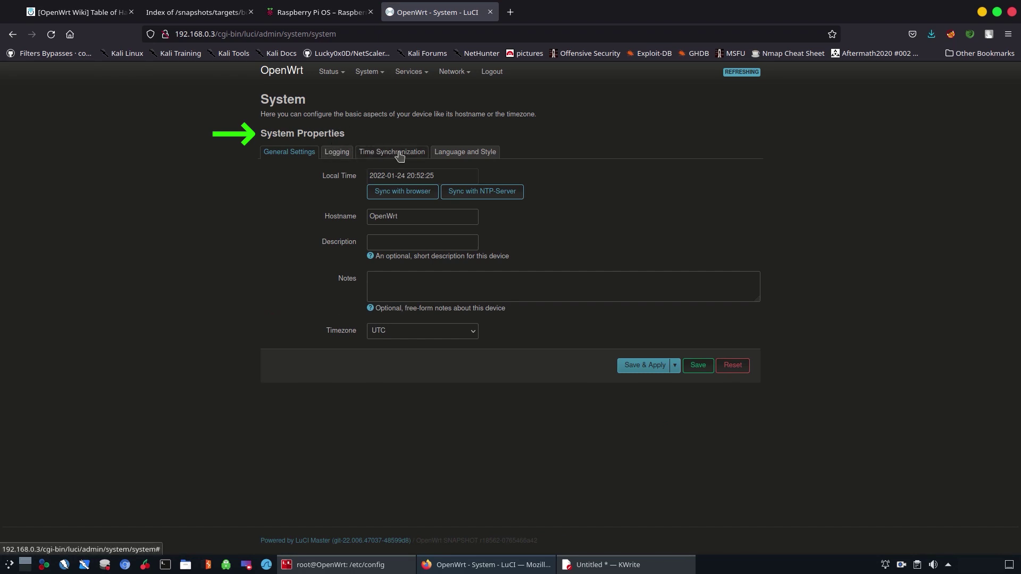
Look through the Time Synchronization, Language and Style, and Logging tabs, then open Adblock
click(426, 154)
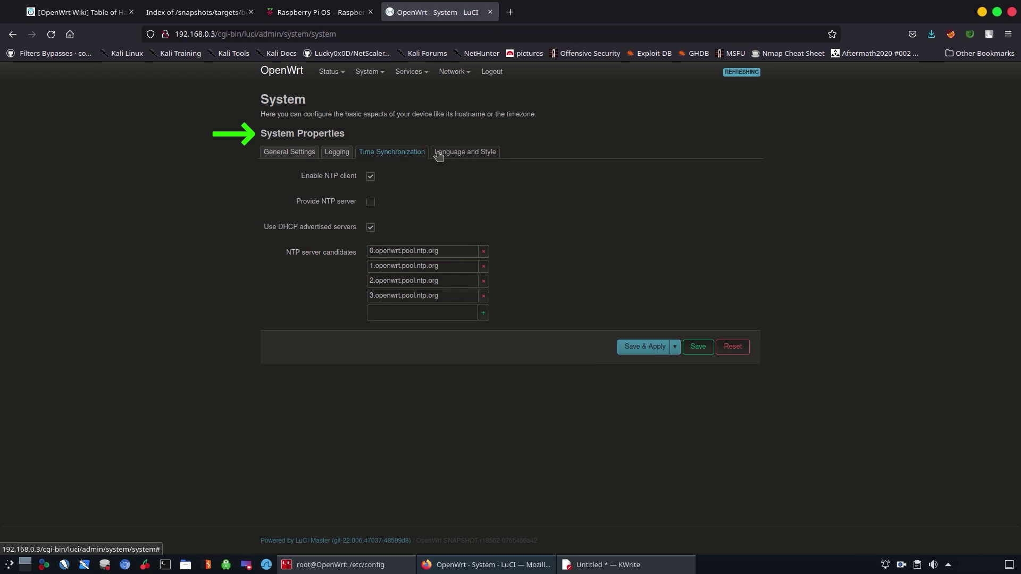
click(440, 154)
click(326, 154)
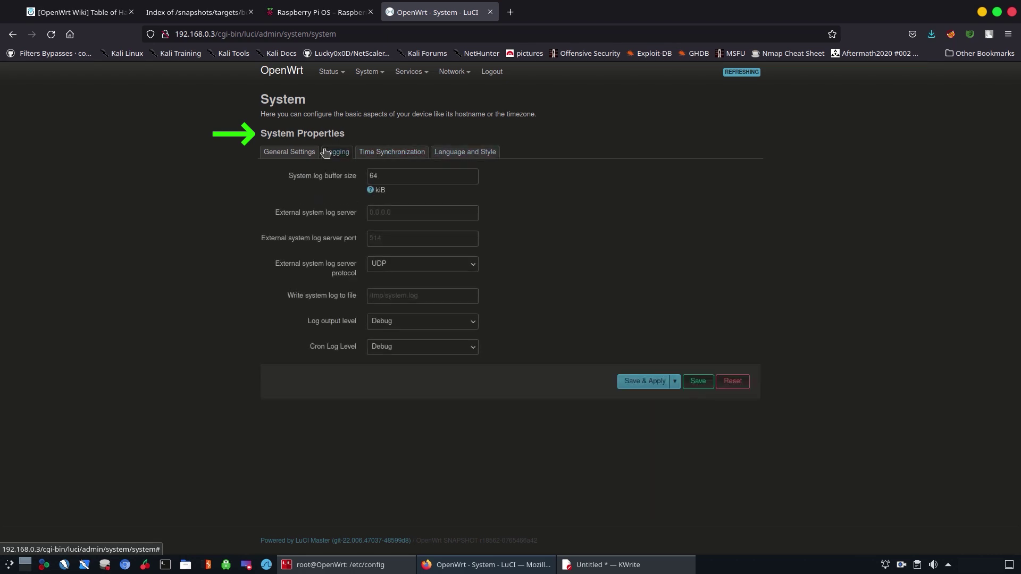
click(312, 154)
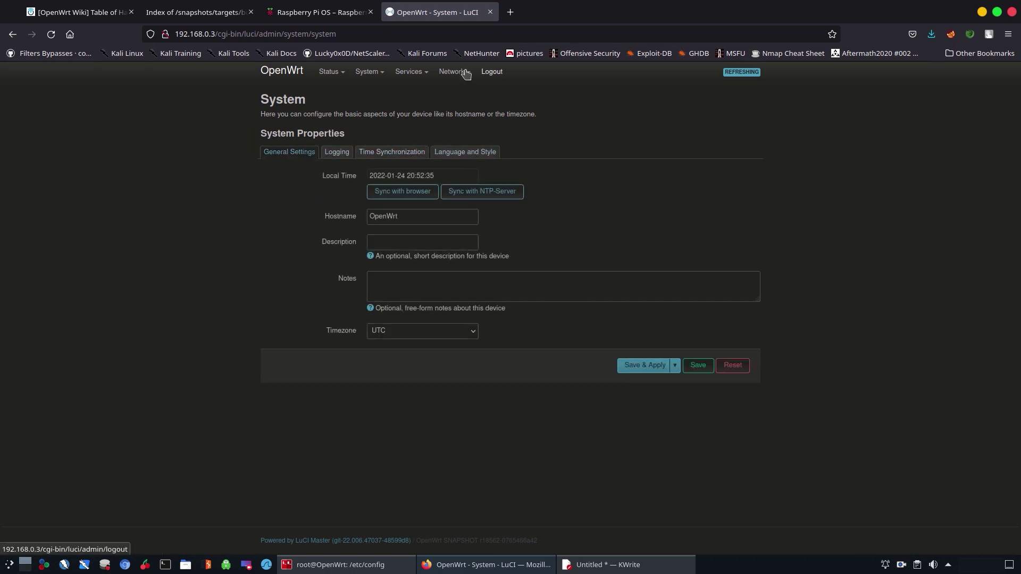
click(407, 92)
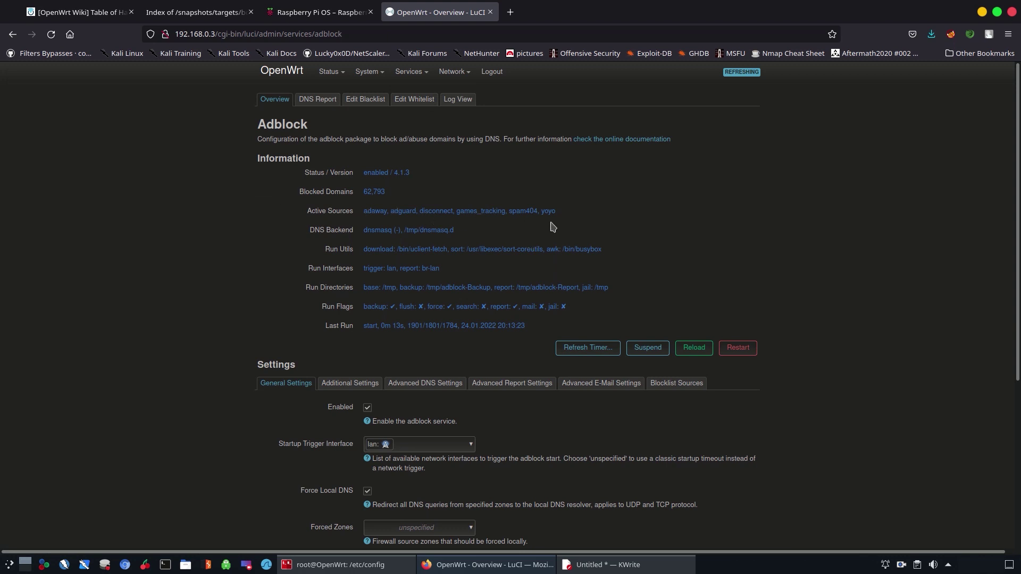
Scroll the Adblock overview settings, then open the DNS Report tab and request a refresh
scroll(553, 227, down, 4)
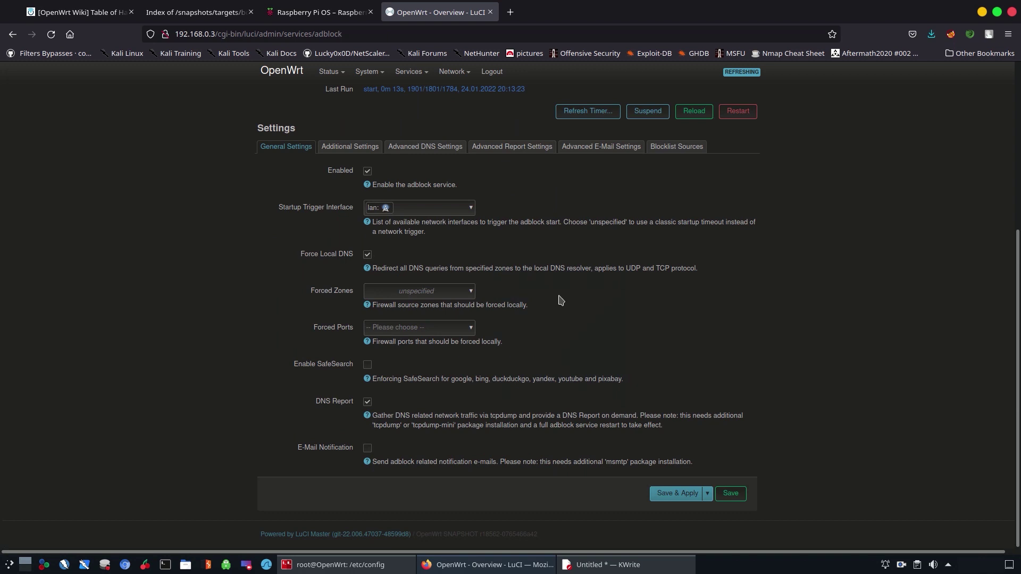
scroll(551, 295, up, 4)
click(325, 105)
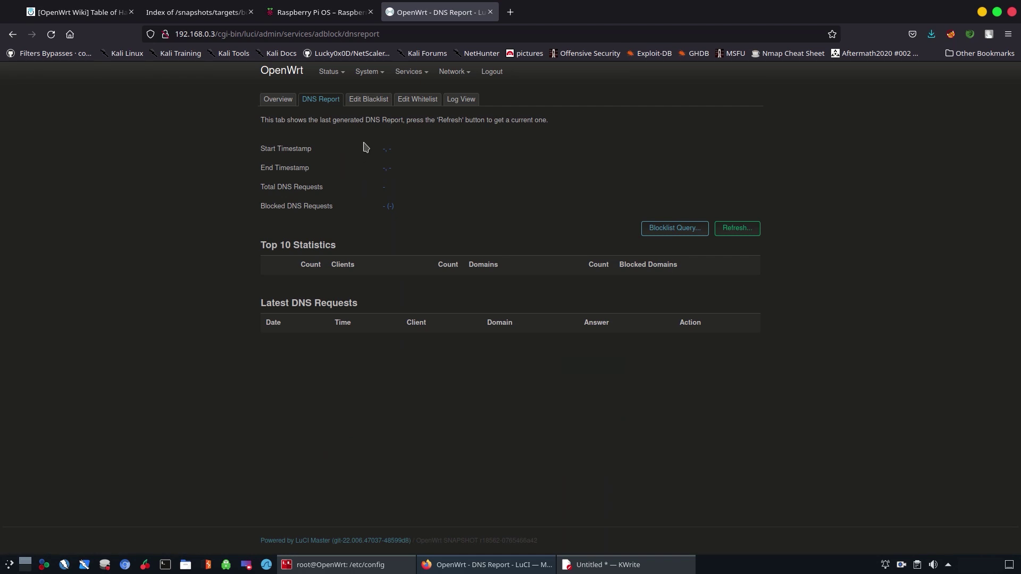
click(727, 230)
Generate the new DNS report showing 376 requests with 137 blocked
click(640, 166)
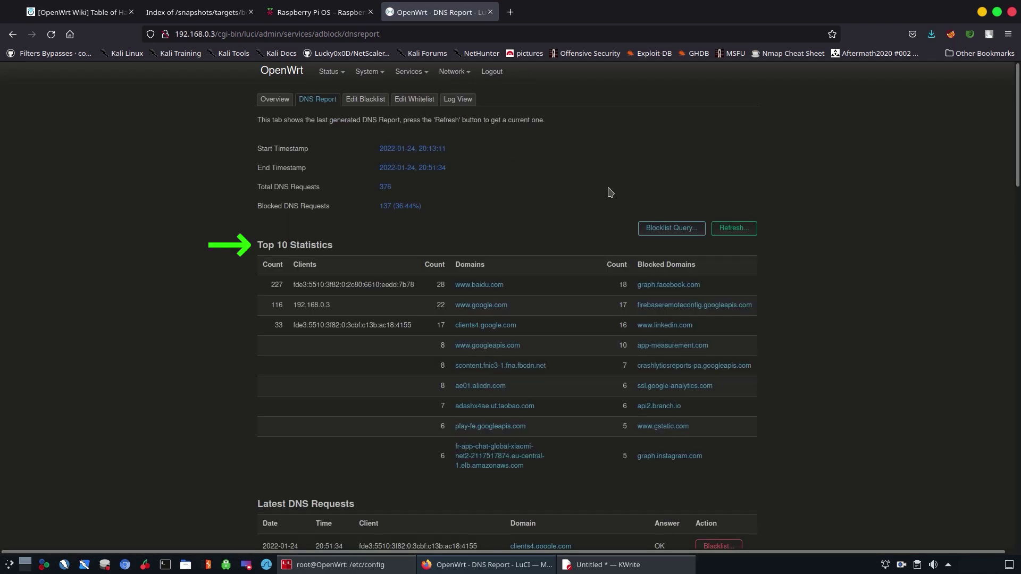
scroll(610, 192, down, 5)
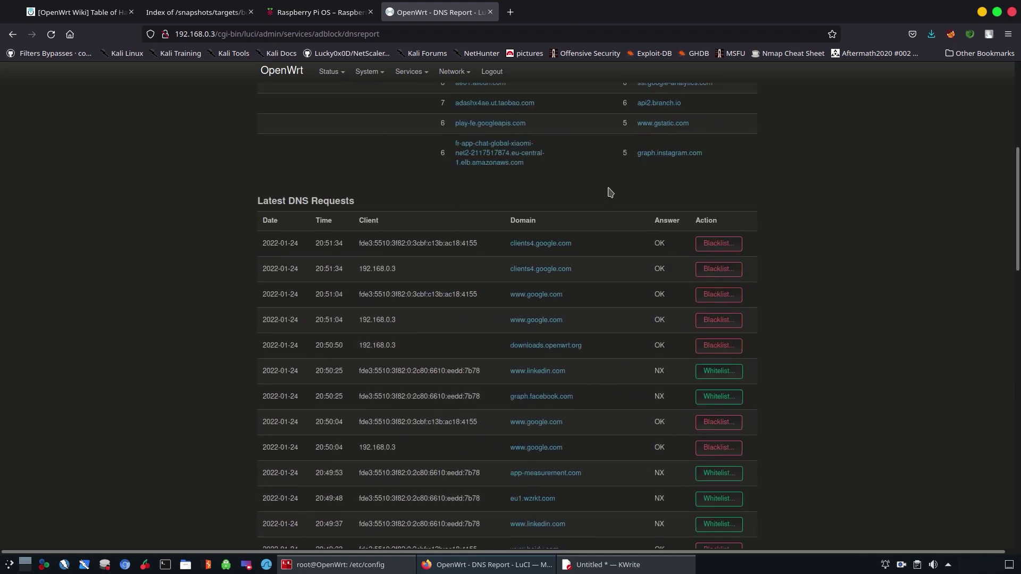
scroll(610, 192, up, 5)
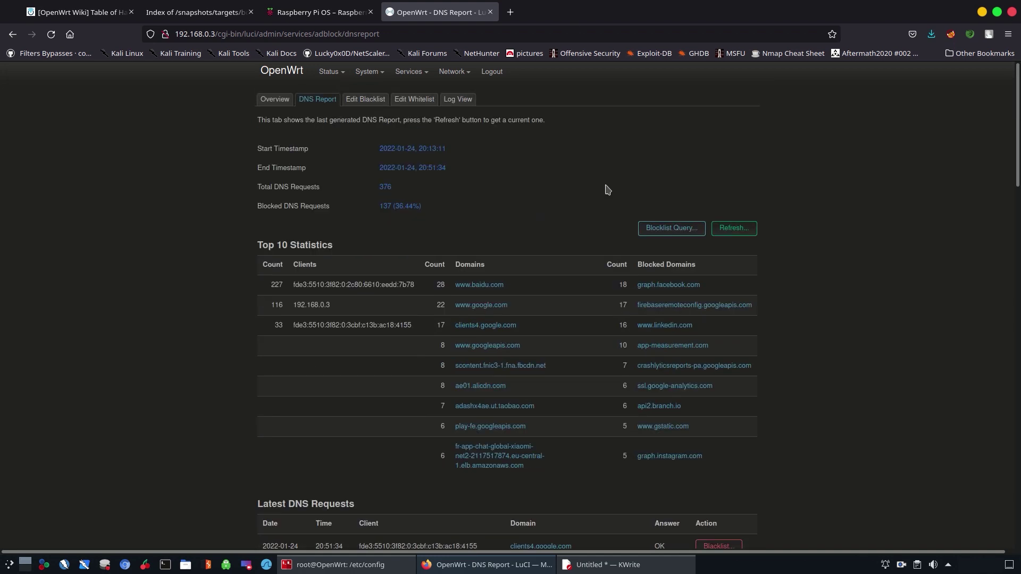
View the local Adblock blacklist and whitelist, then open the startup init scripts list
click(356, 102)
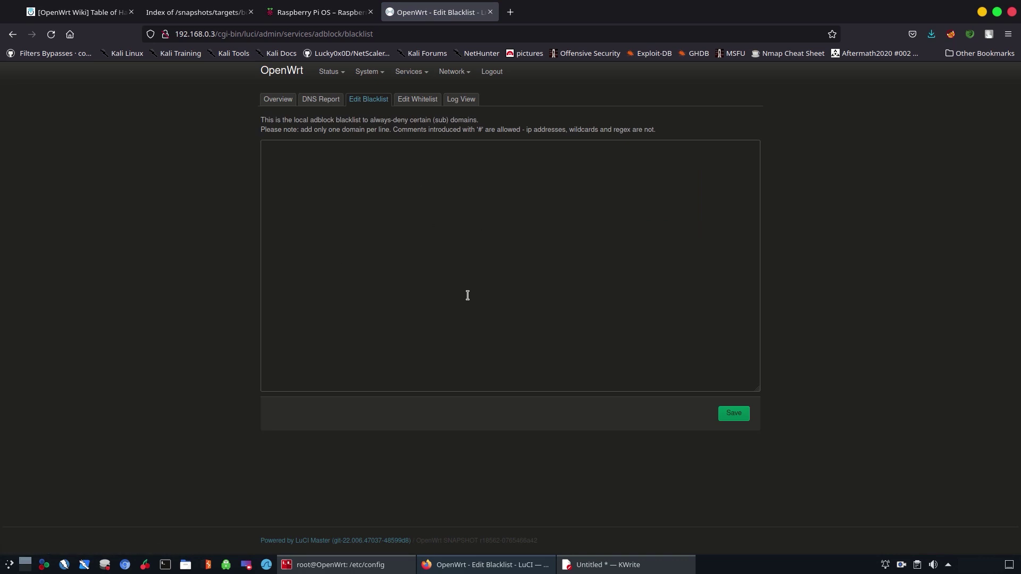
click(424, 100)
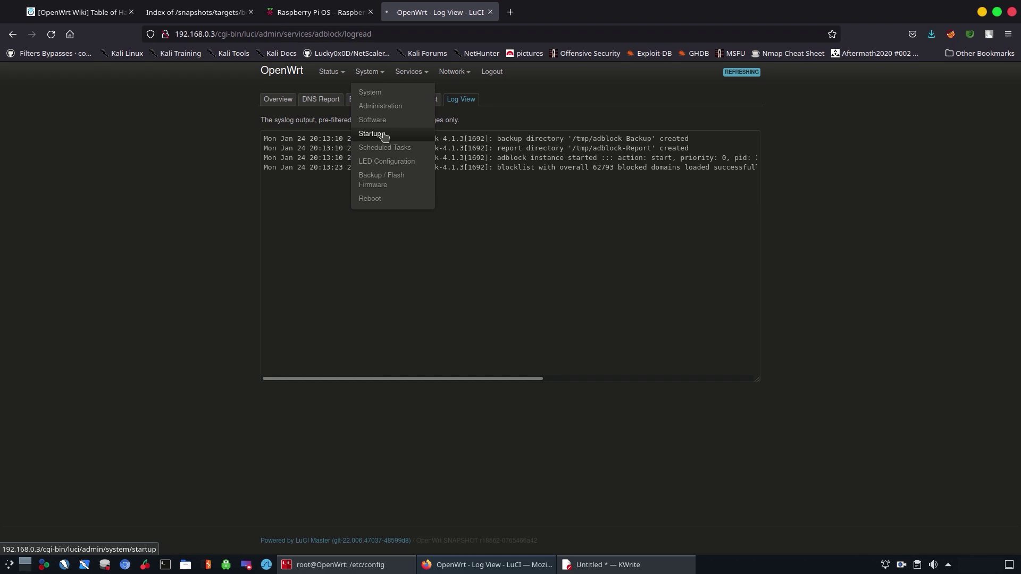
click(388, 132)
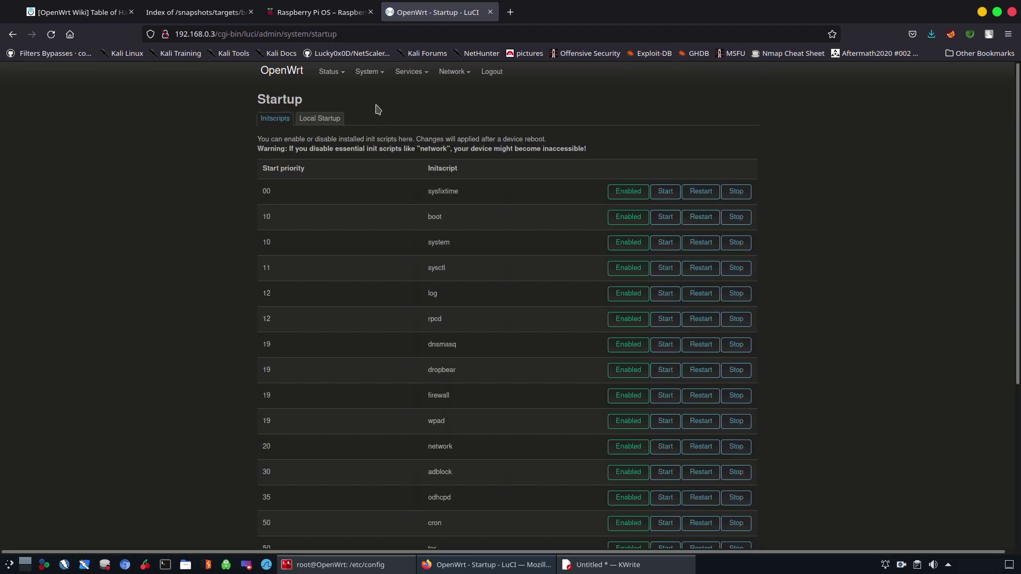